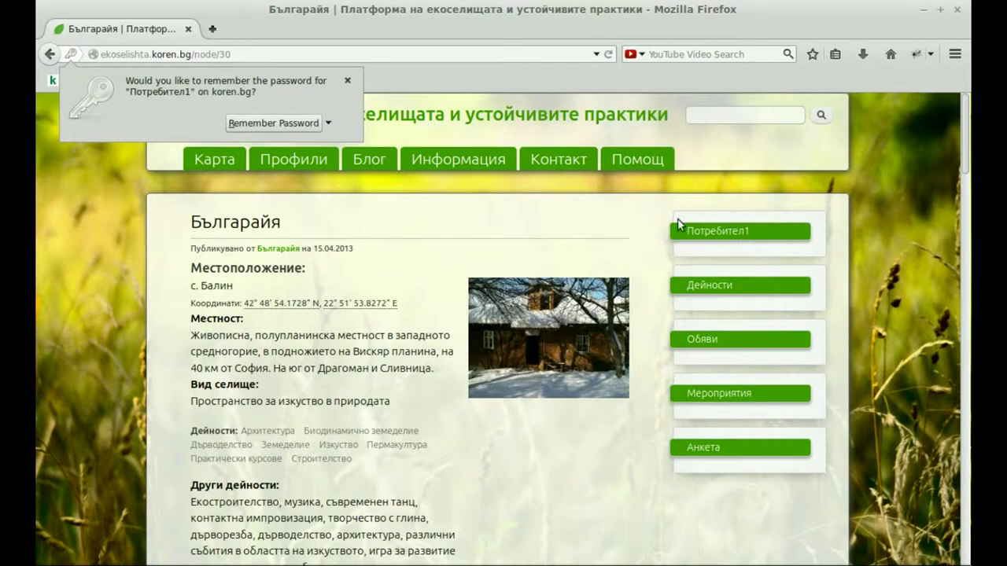
- From the user block, go to Добави съдържание and choose Профил to start a new village profile
click(740, 231)
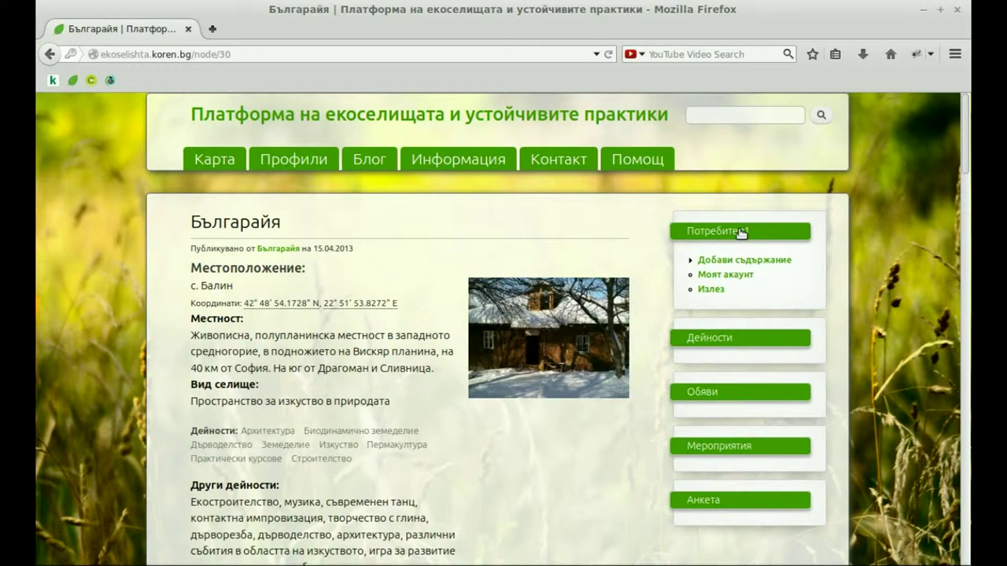
click(767, 266)
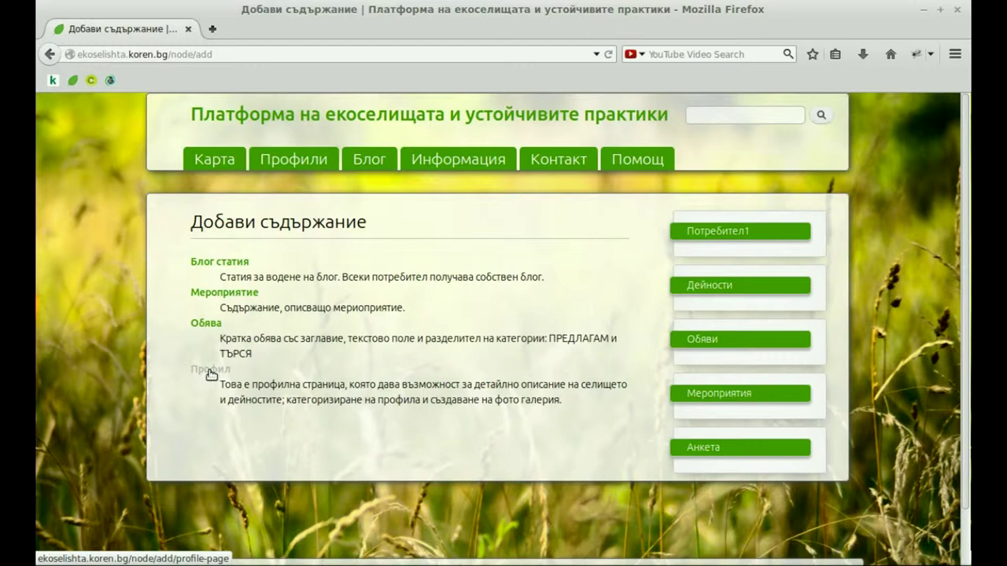
click(211, 375)
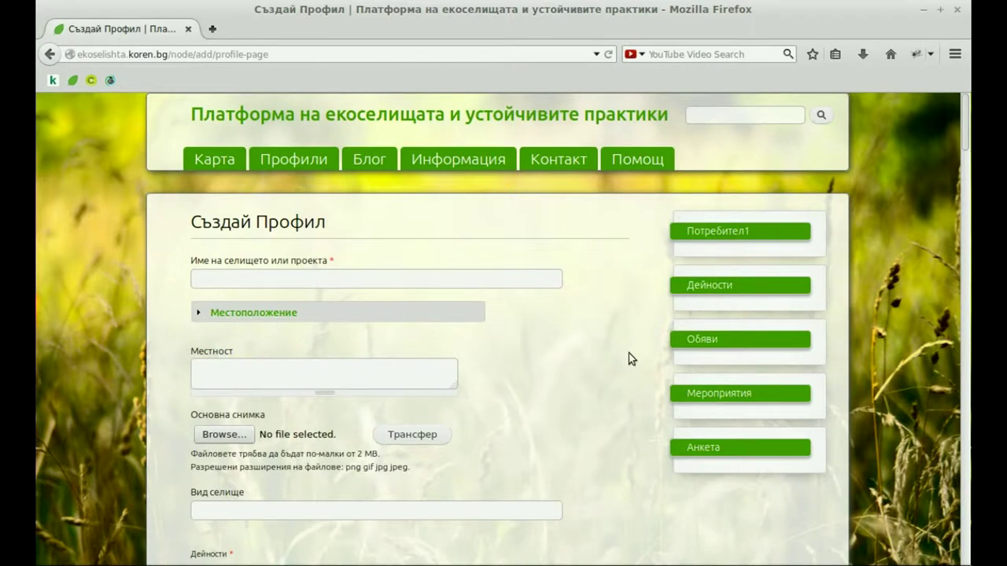
- Enter Потребител1 as the settlement name, using the autocomplete suggestion
drag(967, 122, 968, 138)
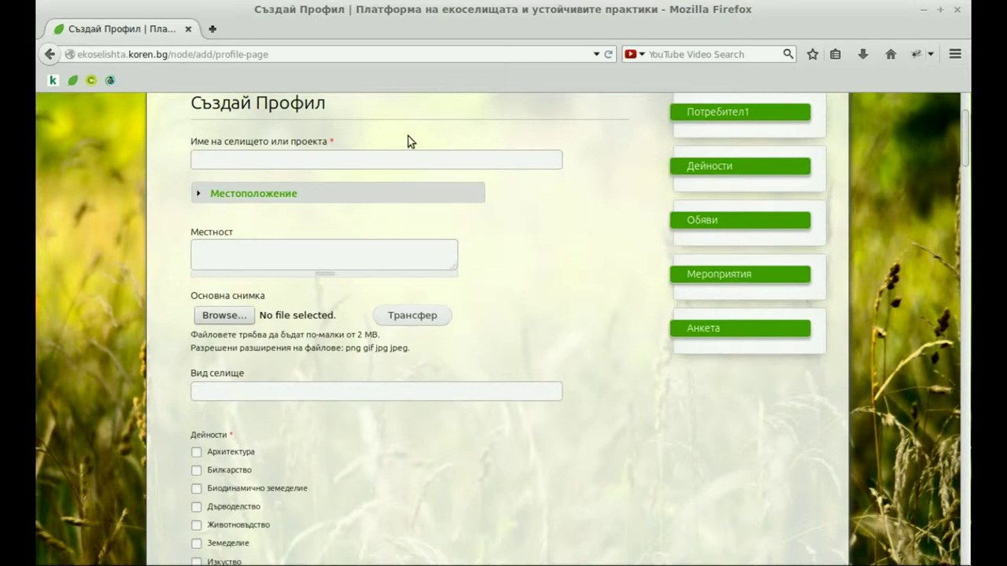
mouse_move(332, 141)
click(220, 159)
text(По)
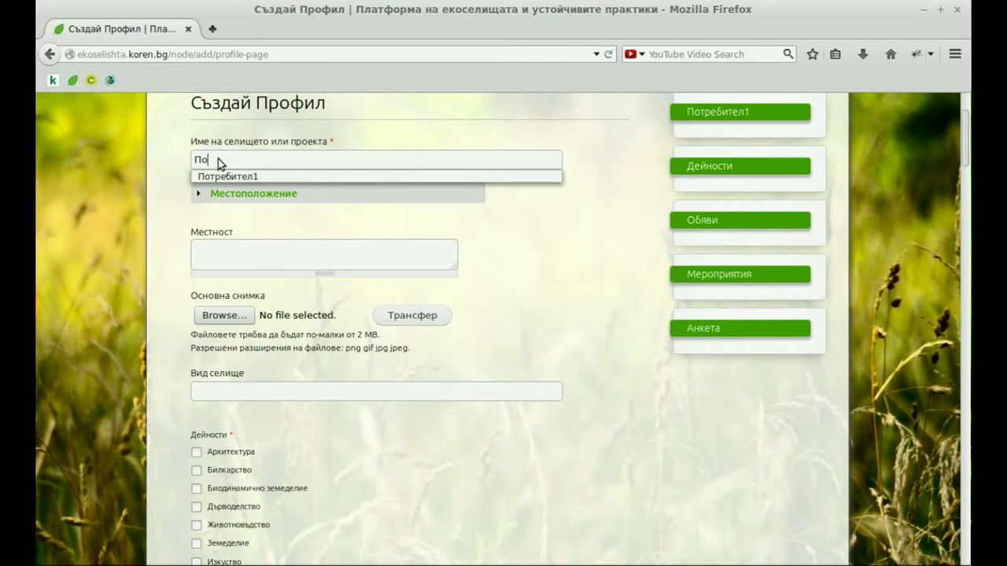
click(235, 176)
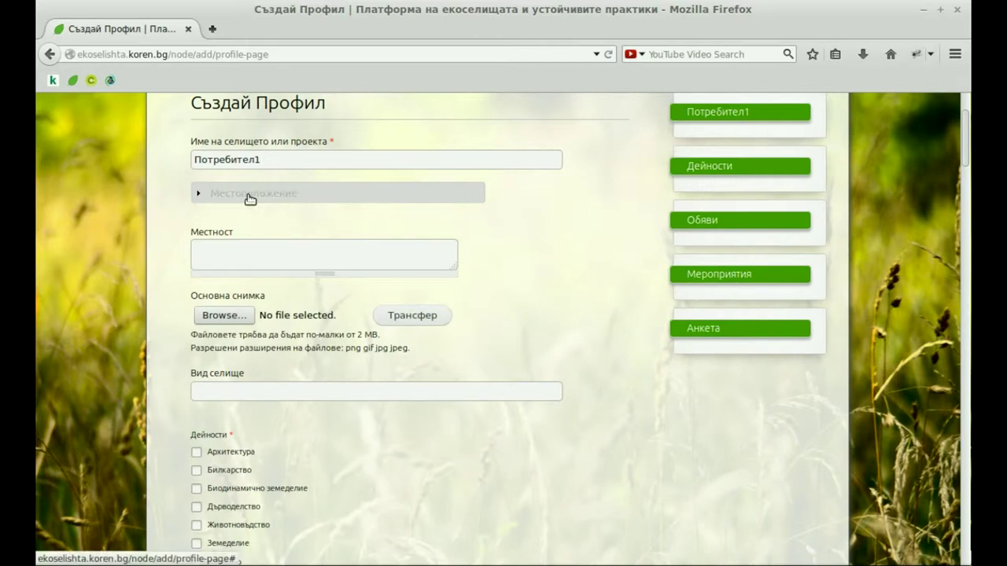
- Expand Местоположение and set Град / Село to гр. София
click(249, 195)
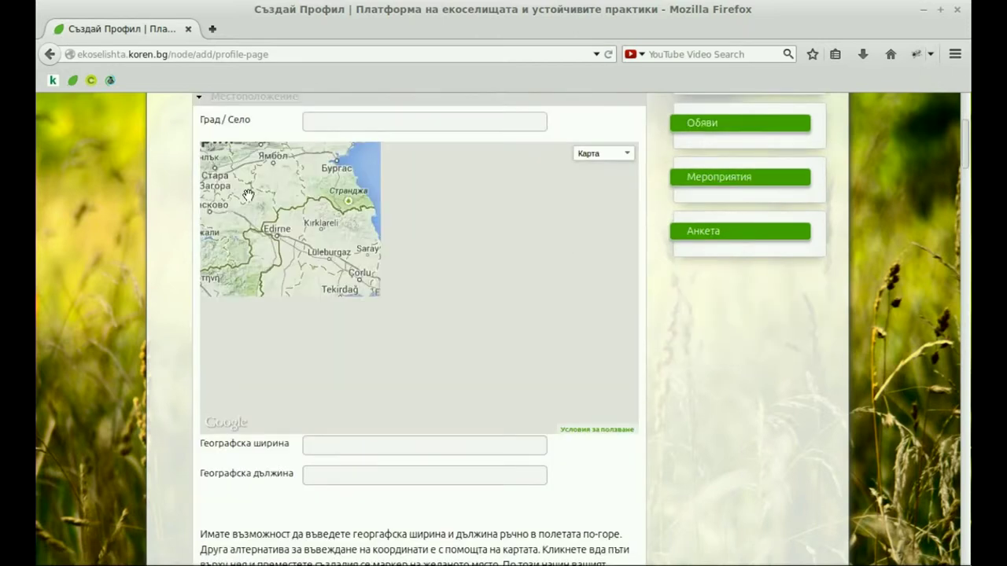
click(342, 120)
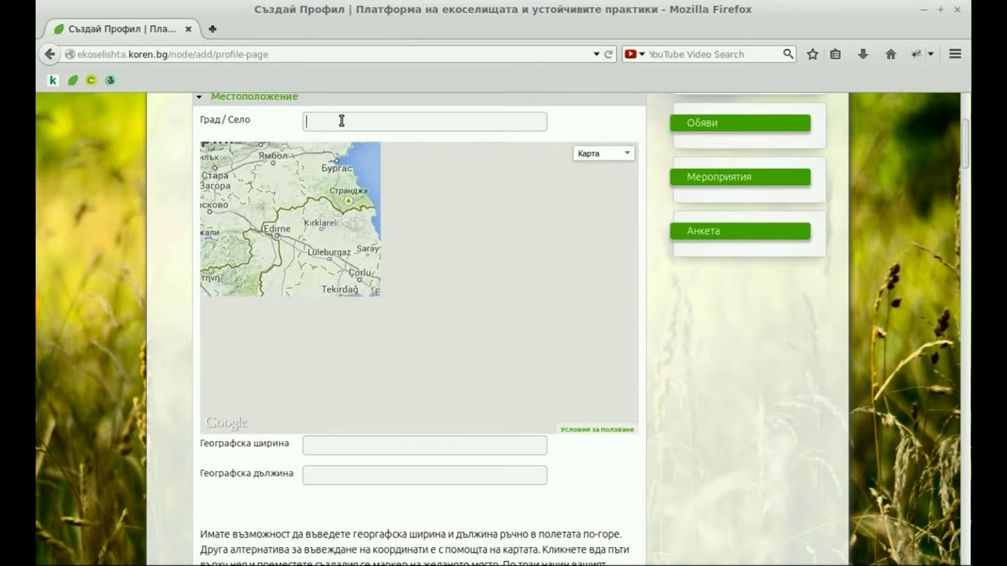
text(с)
click(339, 138)
- Move the map marker onto Sofia, giving latitude 42.6907 and longitude 23.3487
drag(526, 328, 394, 245)
click(261, 229)
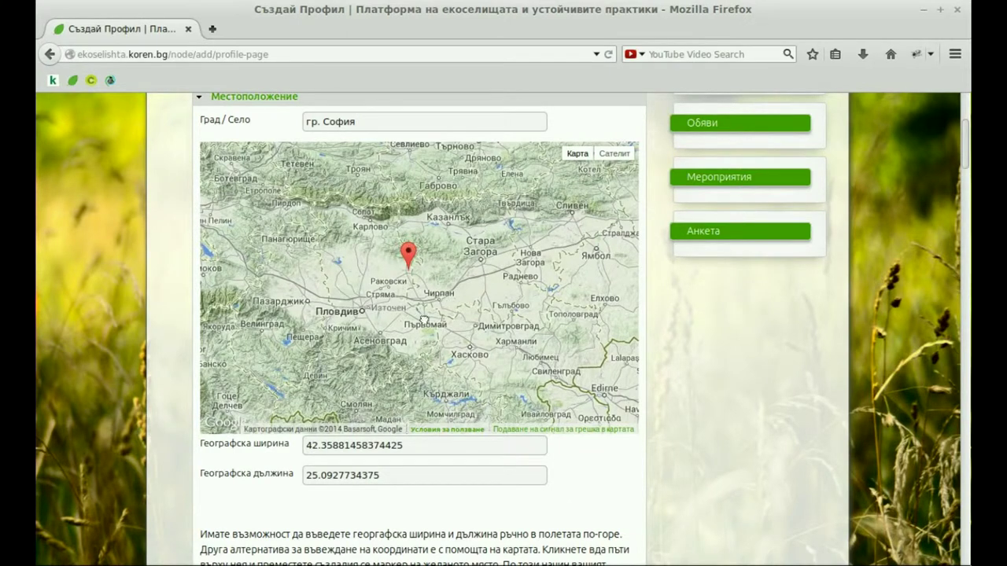
drag(339, 260, 463, 325)
mouse_move(532, 318)
mouse_down()
mouse_move(269, 250)
mouse_move(305, 263)
mouse_up()
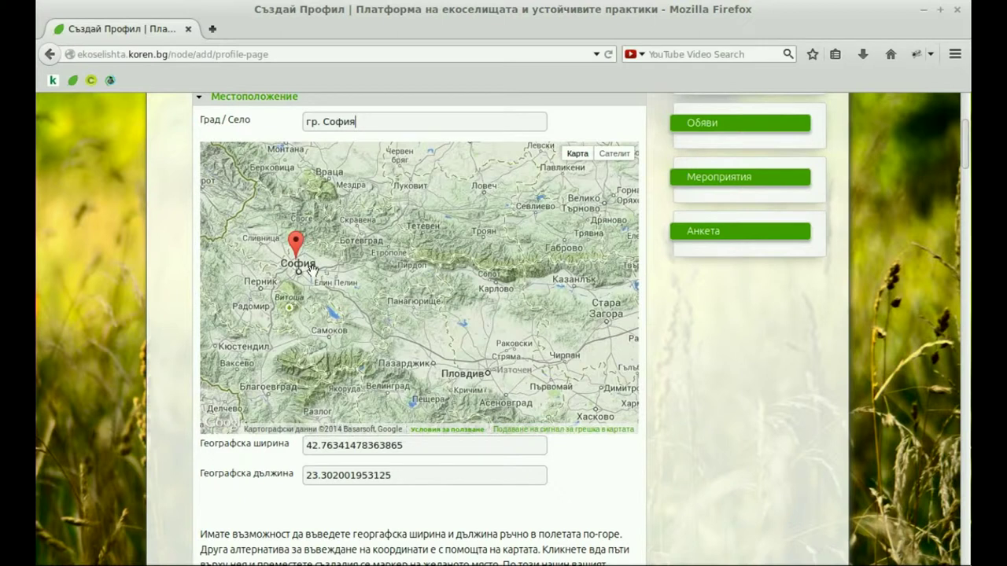
scroll(313, 270, up, 2)
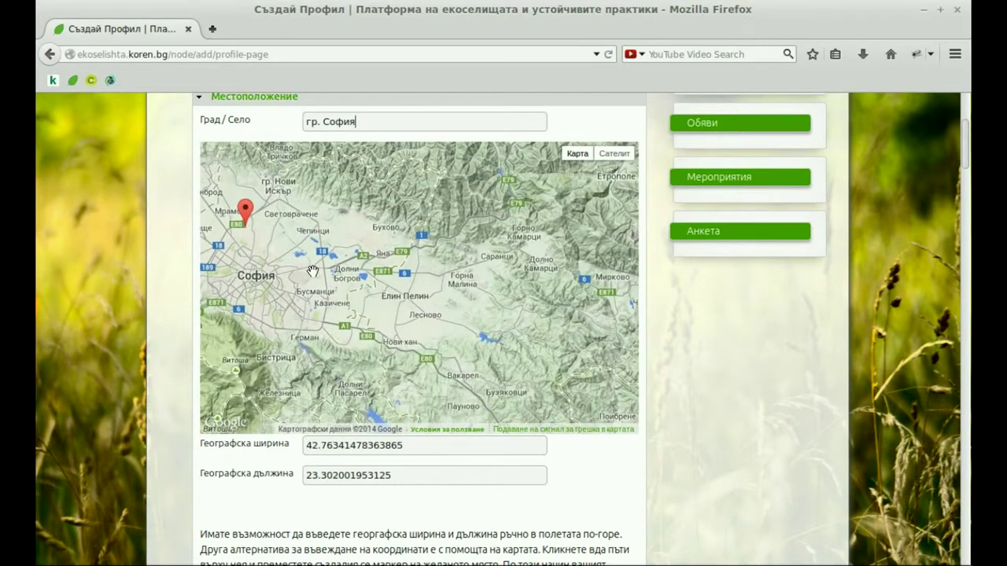
scroll(313, 270, down, 4)
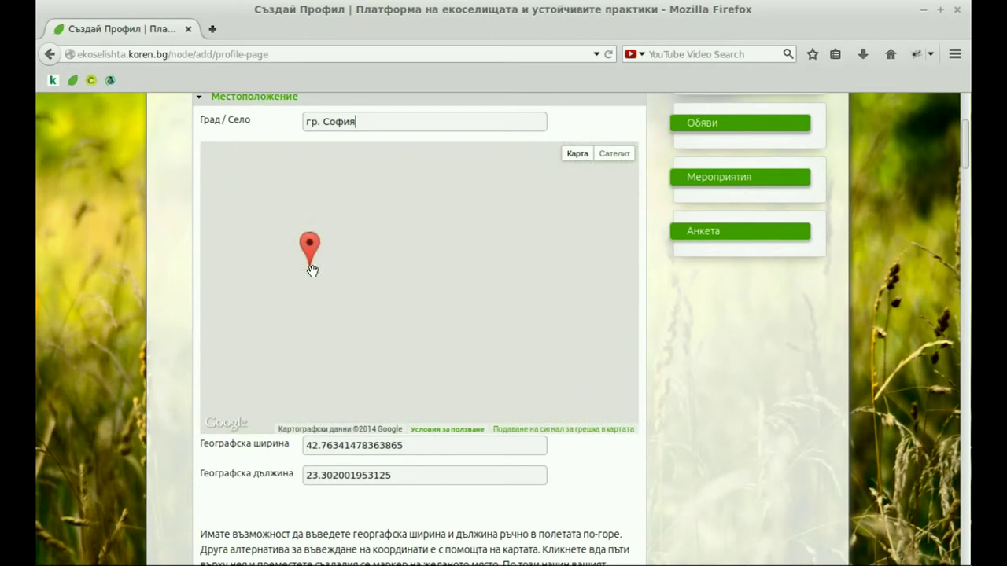
scroll(312, 271, up, 5)
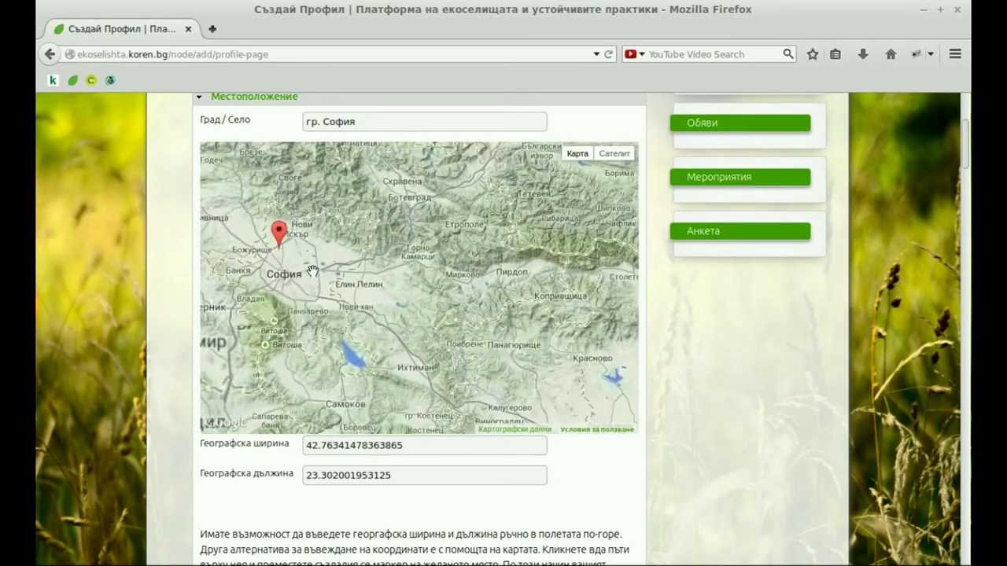
scroll(312, 270, down, 2)
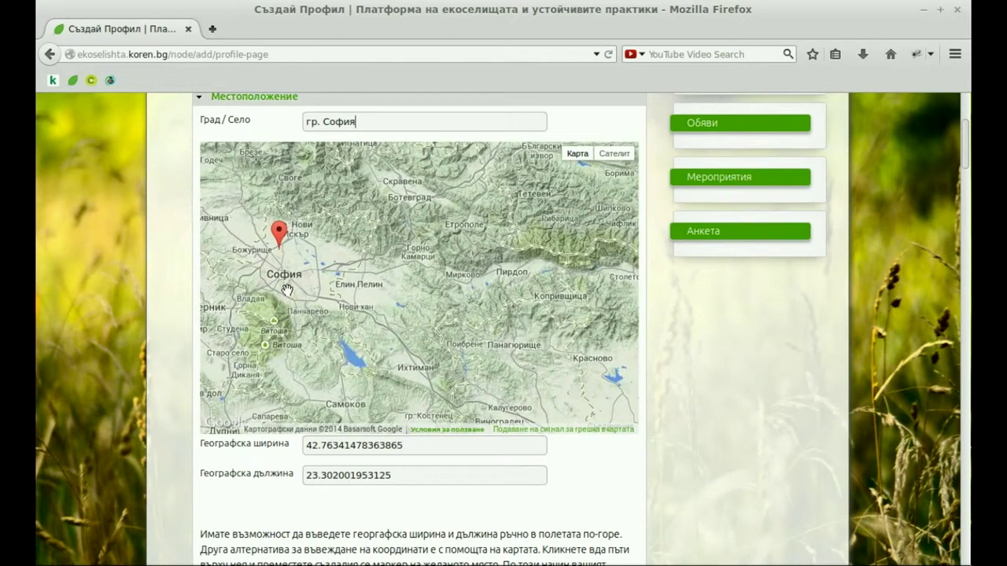
drag(288, 290, 308, 300)
mouse_move(302, 242)
mouse_down()
mouse_move(318, 282)
mouse_move(314, 266)
mouse_up()
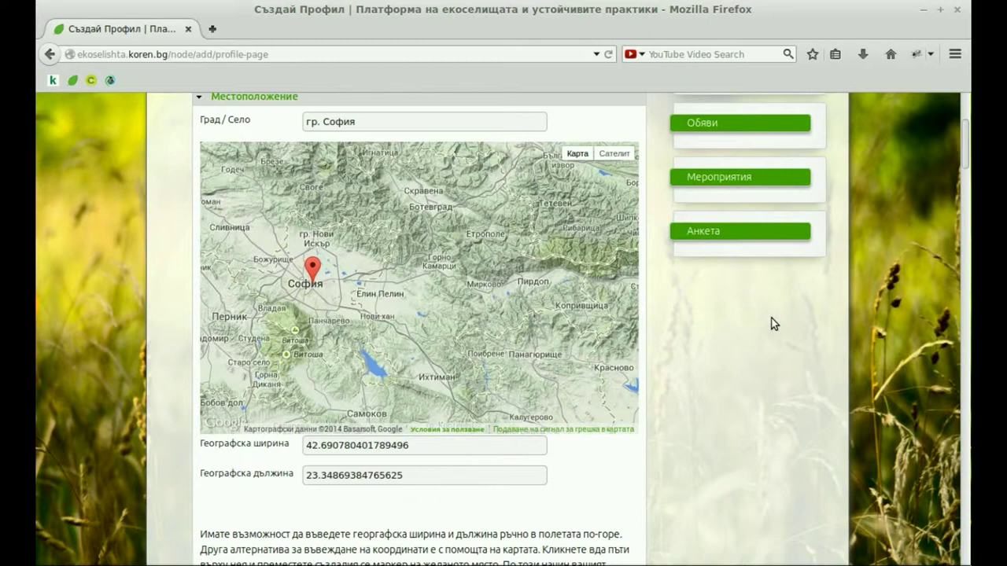
scroll(773, 323, down, 7)
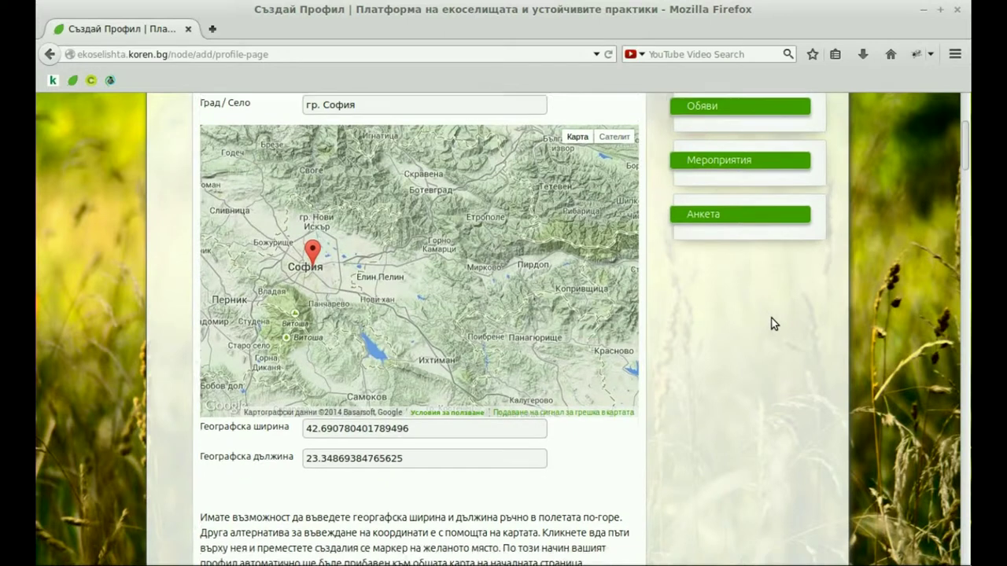
scroll(774, 323, down, 4)
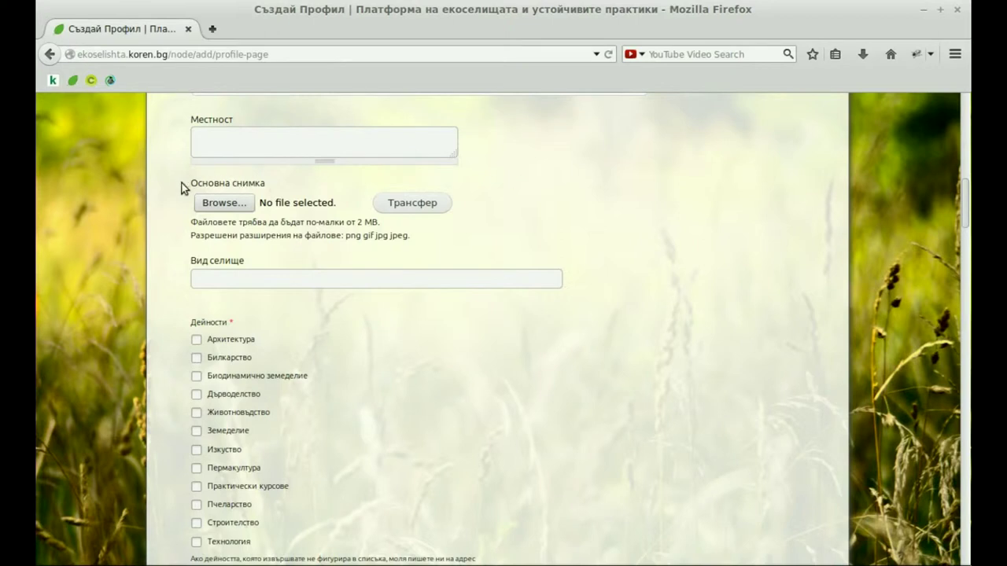
- Upload profile1.jpeg as the profile's main photo
click(222, 206)
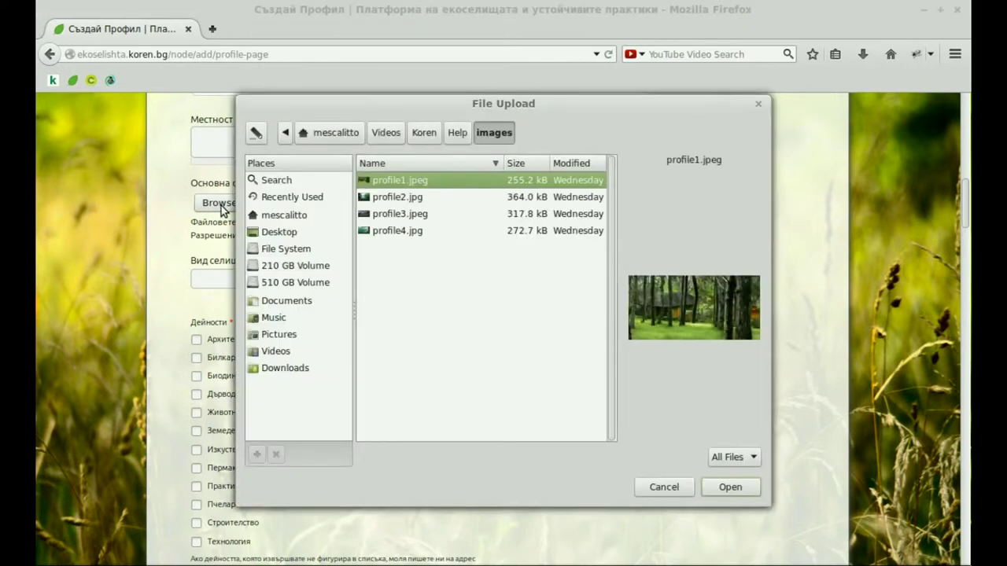
double_click(389, 181)
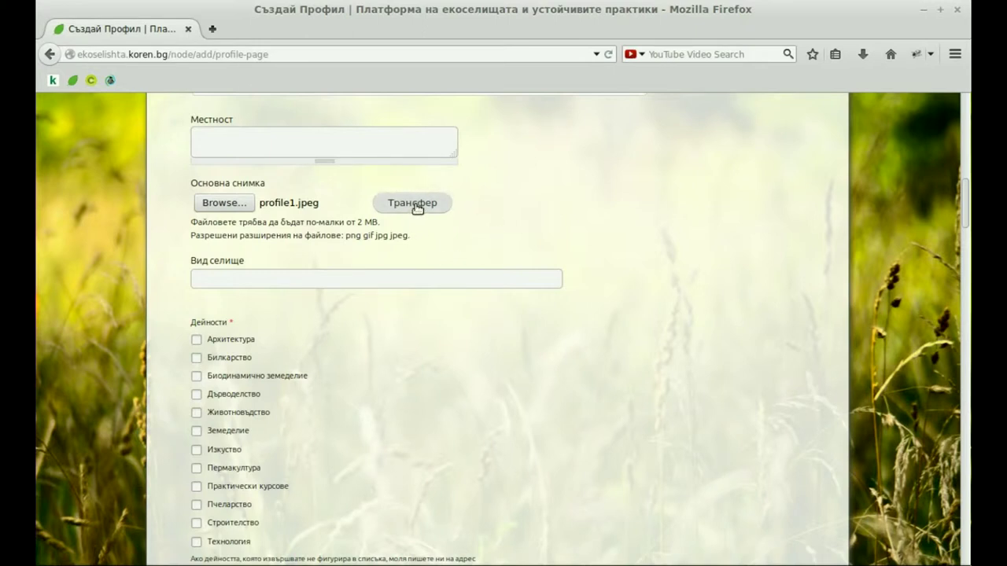
click(415, 203)
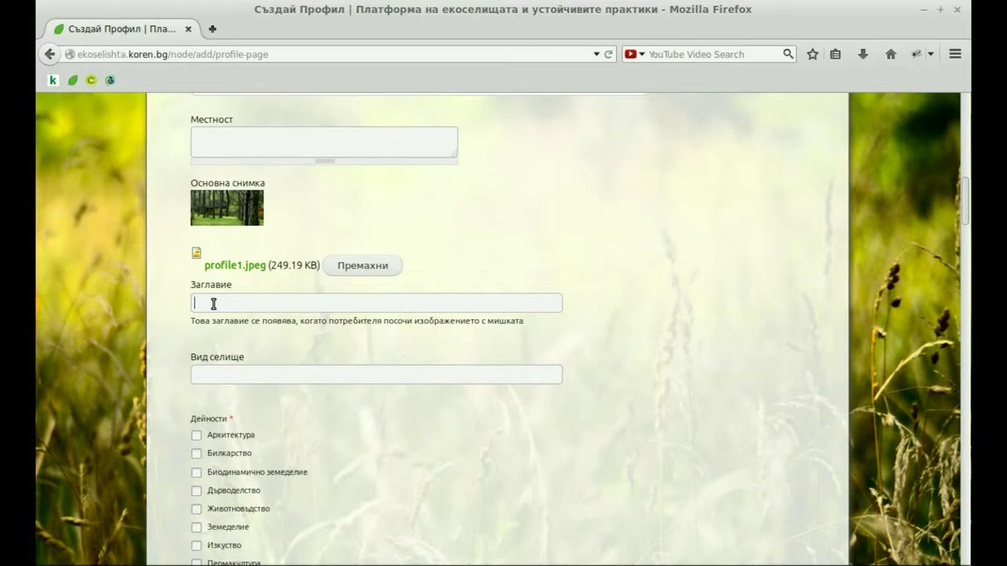
- Set the main photo's Заглавие to Нашата къща from the autocomplete suggestion
text(Н)
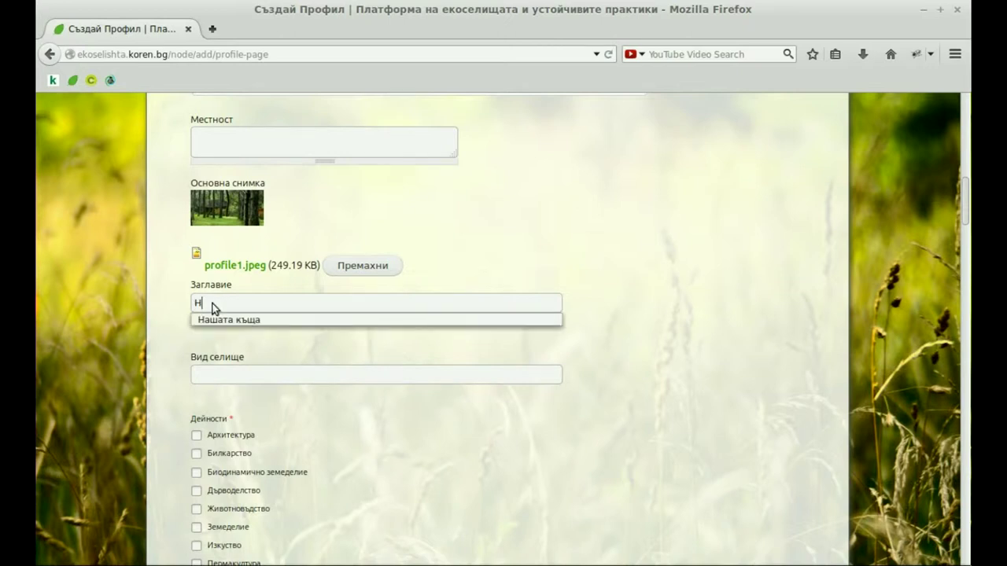
click(217, 320)
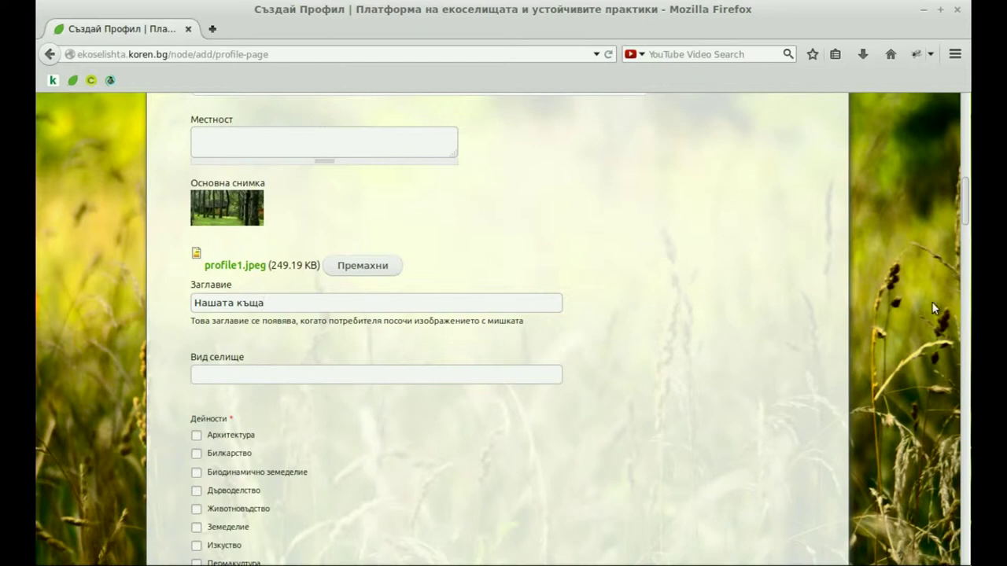
scroll(968, 233, down, 3)
drag(966, 232, 967, 238)
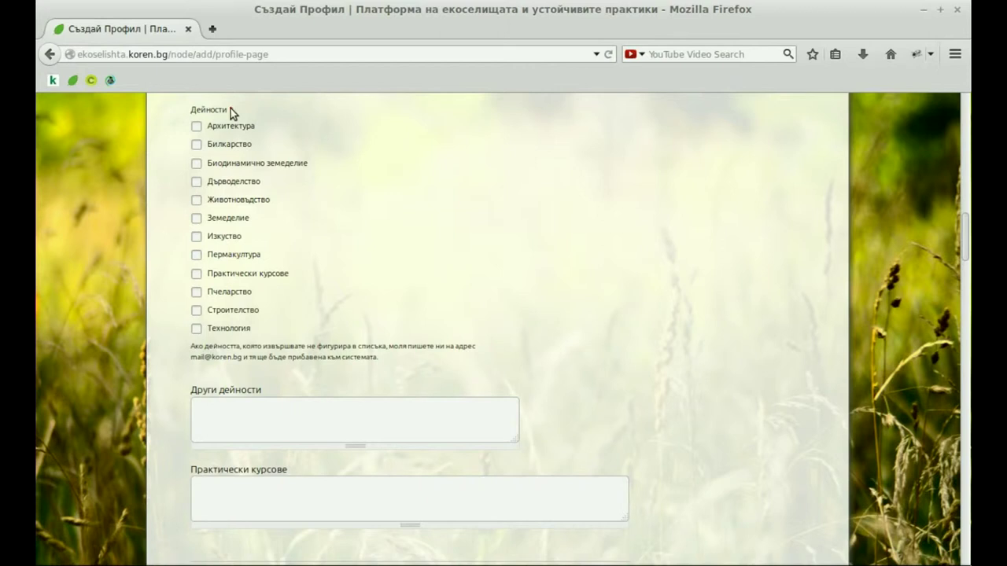
- Tick the Архитектура, Билкарство and Биодинамично земеделие activity checkboxes
mouse_move(231, 109)
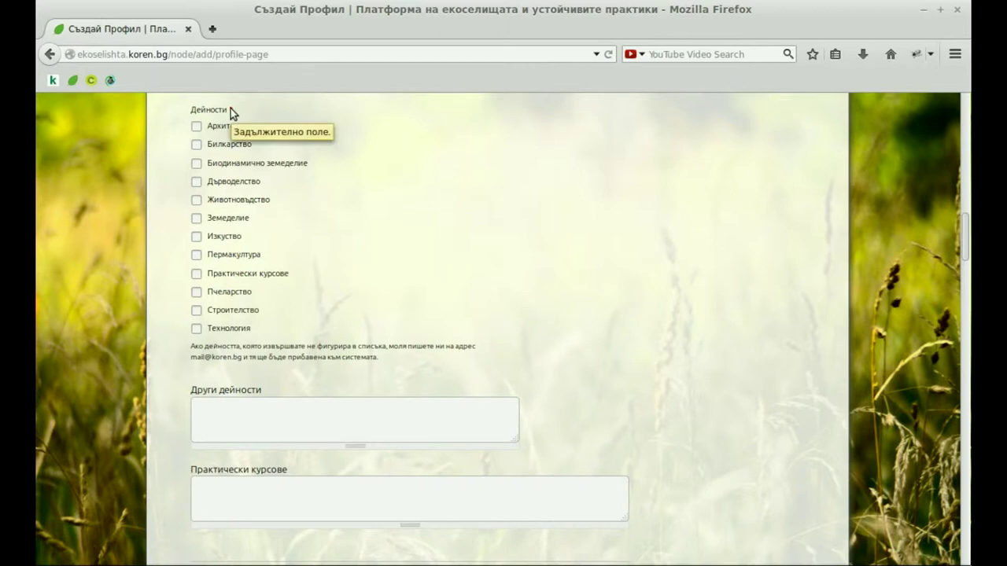
click(195, 127)
click(197, 146)
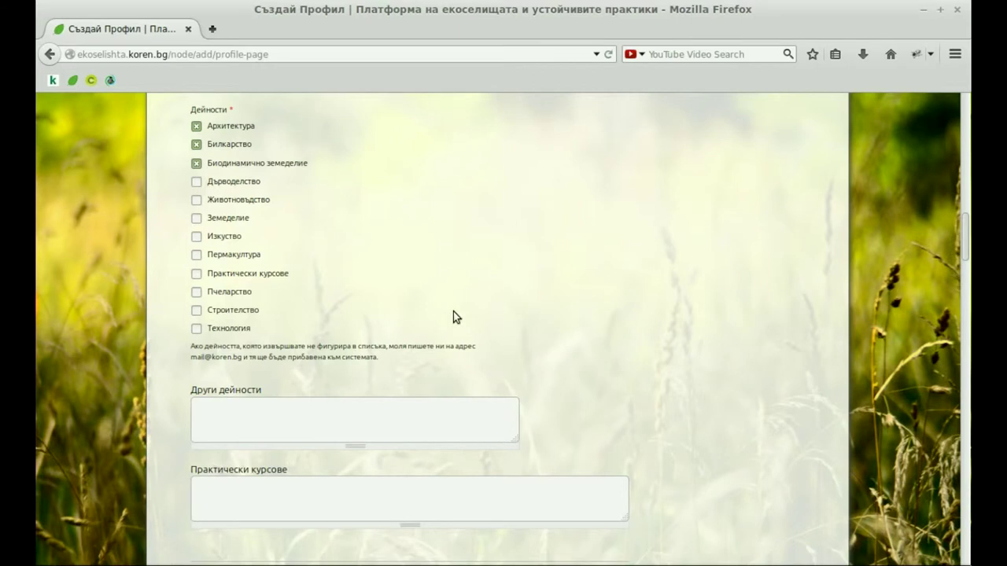
drag(192, 346, 387, 362)
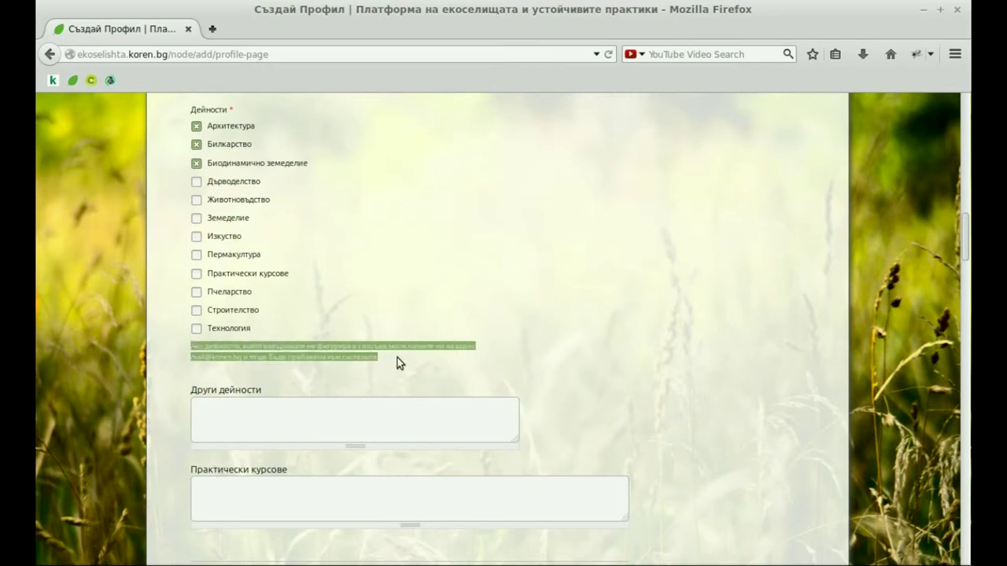
click(398, 358)
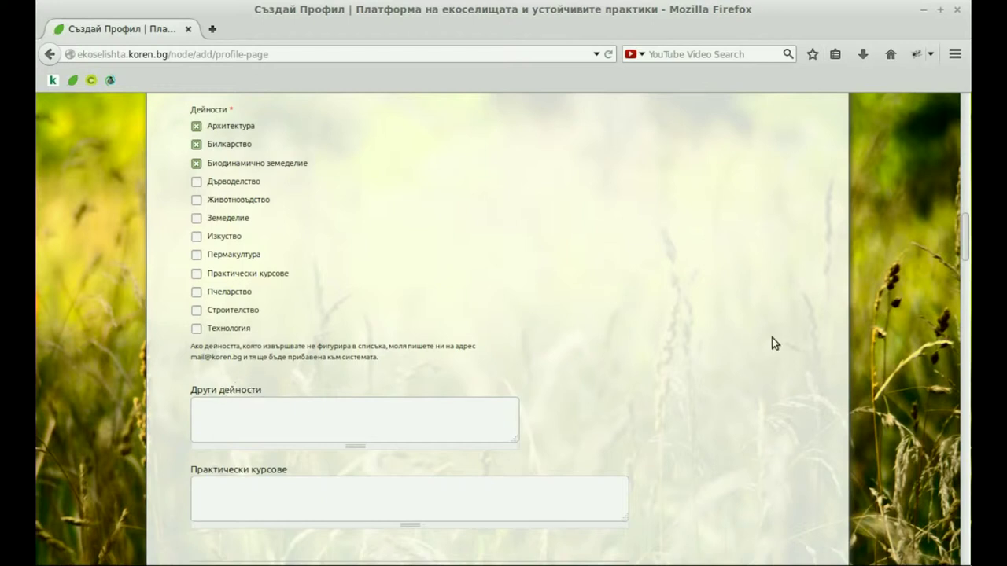
drag(967, 228, 969, 266)
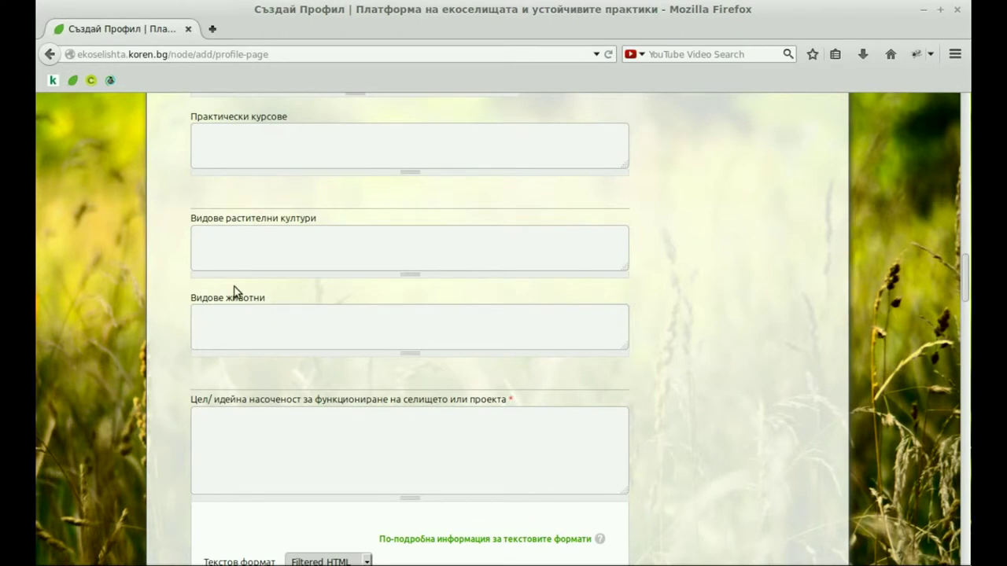
drag(967, 271, 966, 312)
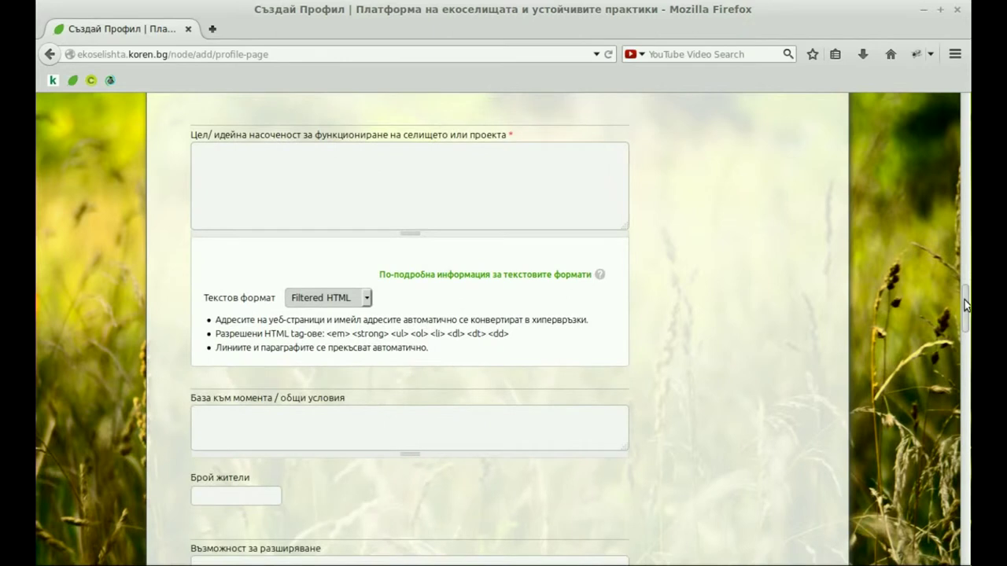
mouse_move(510, 133)
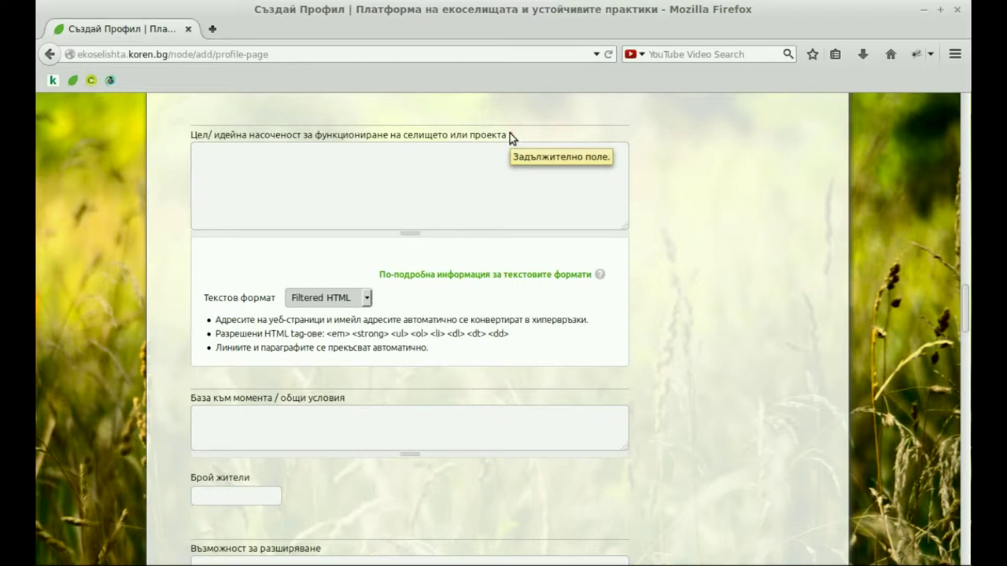
click(470, 162)
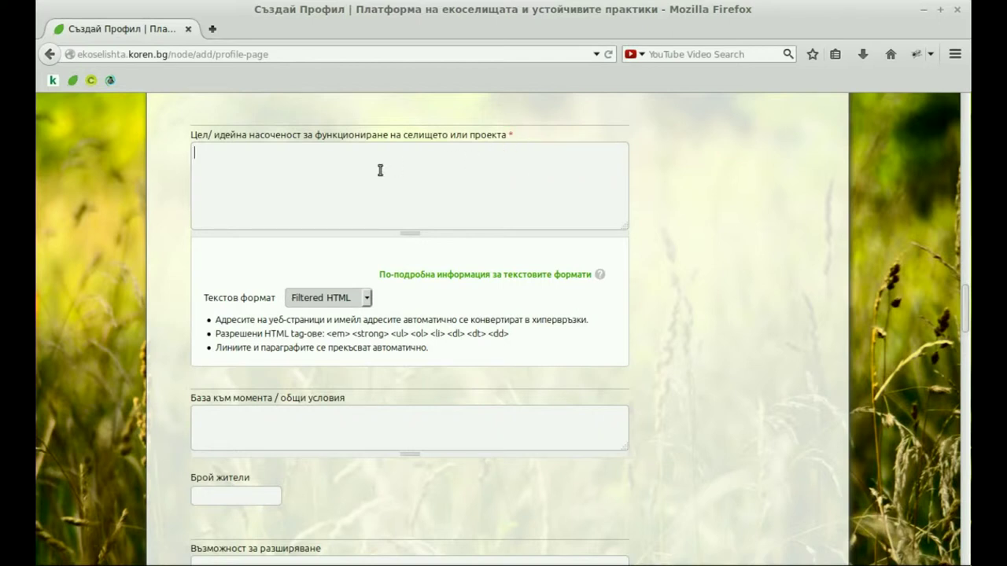
text(Описание.)
click(368, 299)
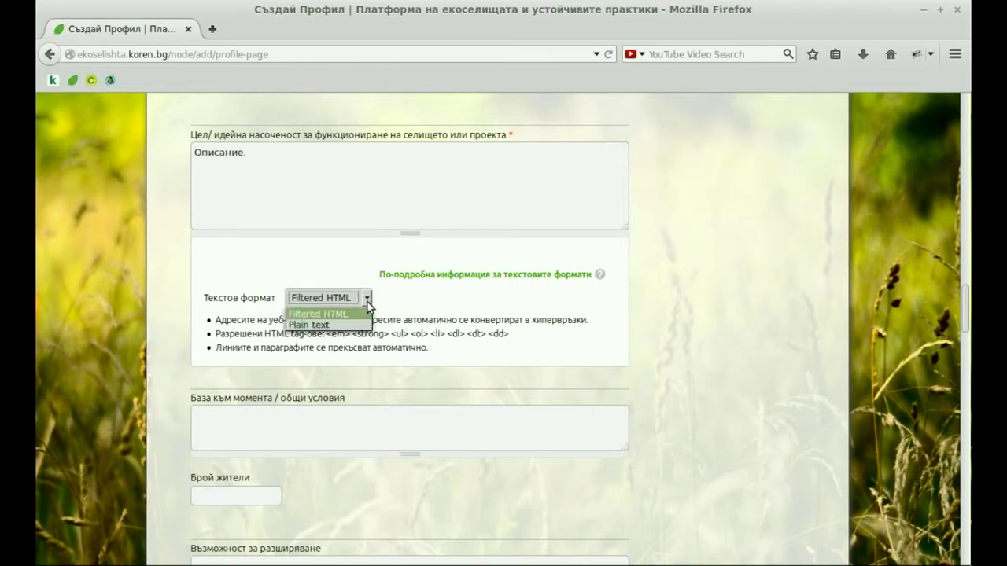
click(324, 324)
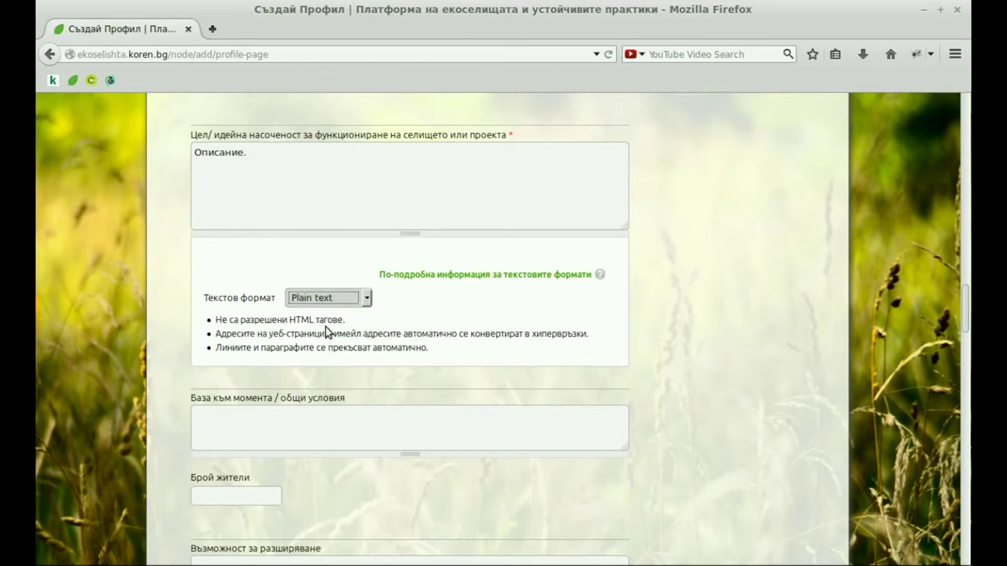
drag(216, 318, 442, 354)
click(443, 354)
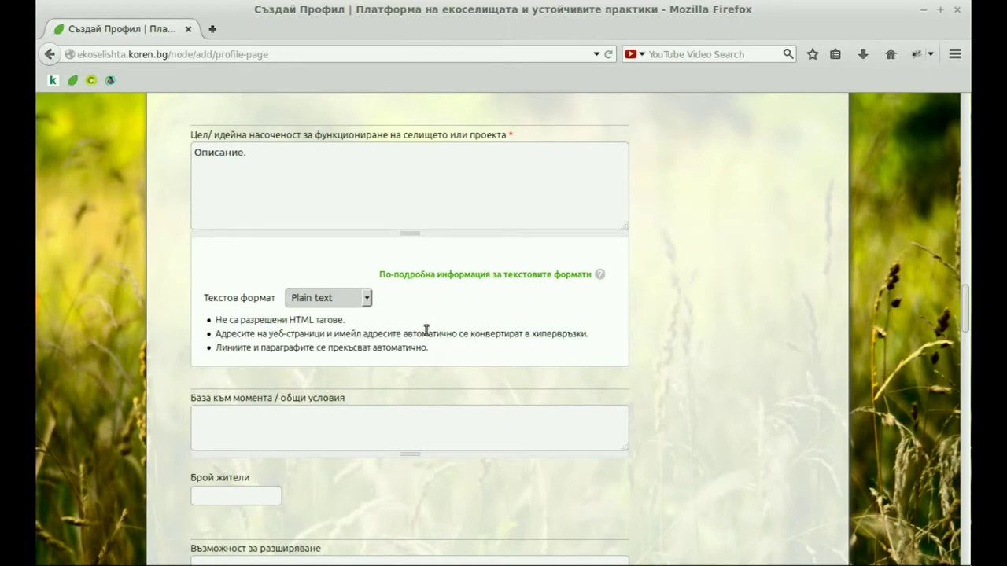
click(368, 299)
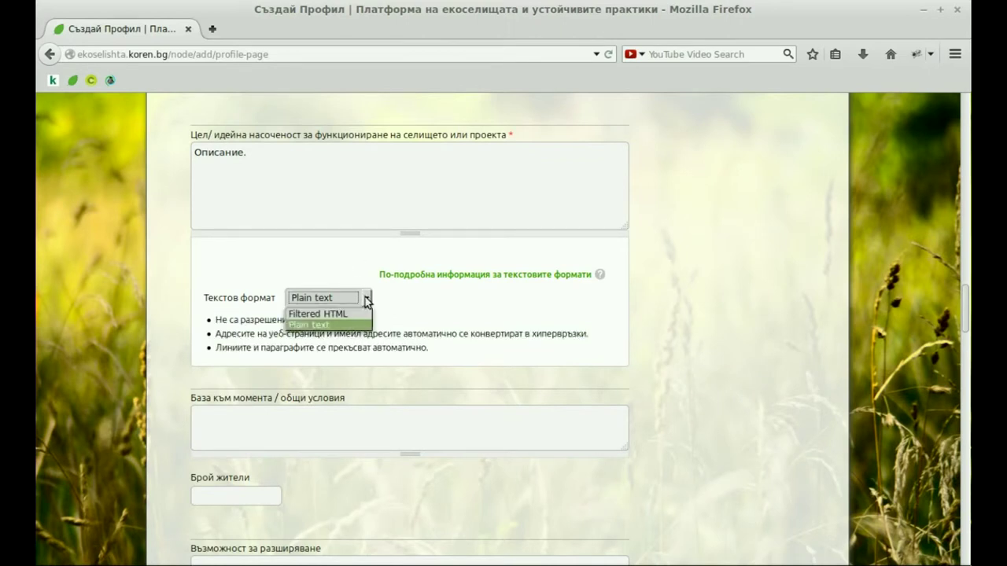
click(354, 312)
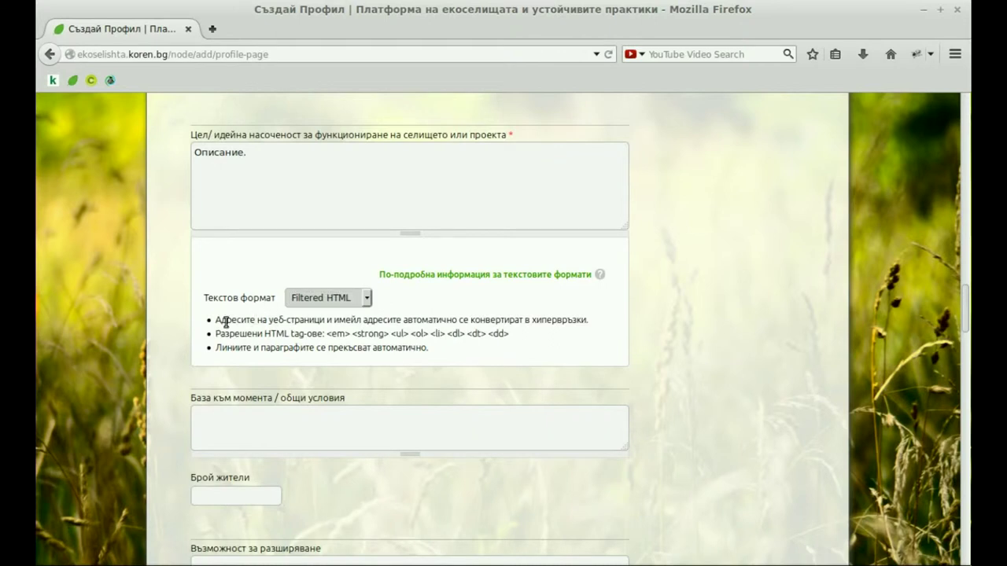
drag(215, 320, 418, 349)
click(454, 355)
drag(334, 333, 511, 338)
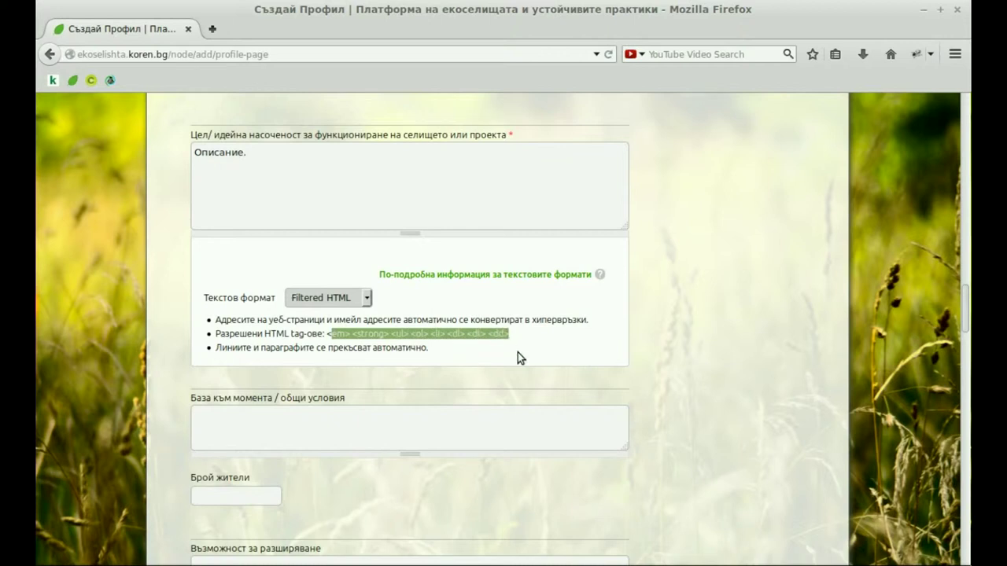
click(517, 355)
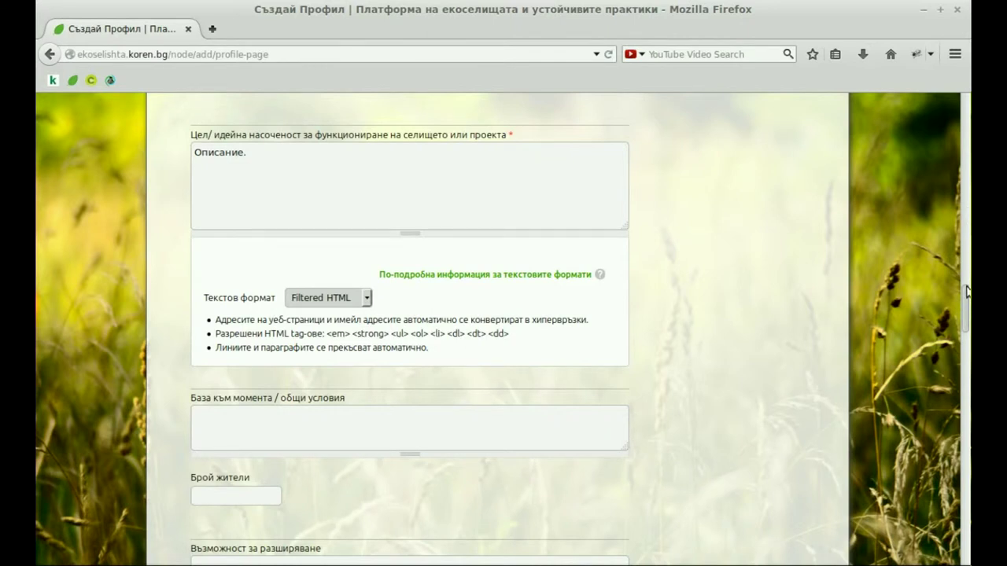
- Fill Лице за главен контакт with the saved entry and scroll down to Фото галерия
drag(966, 299, 967, 331)
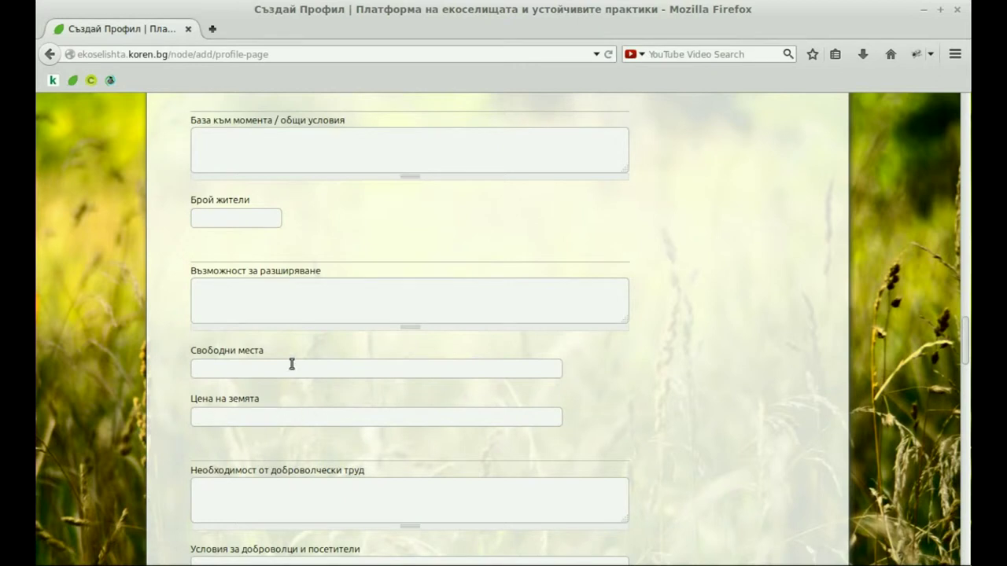
drag(966, 319, 966, 378)
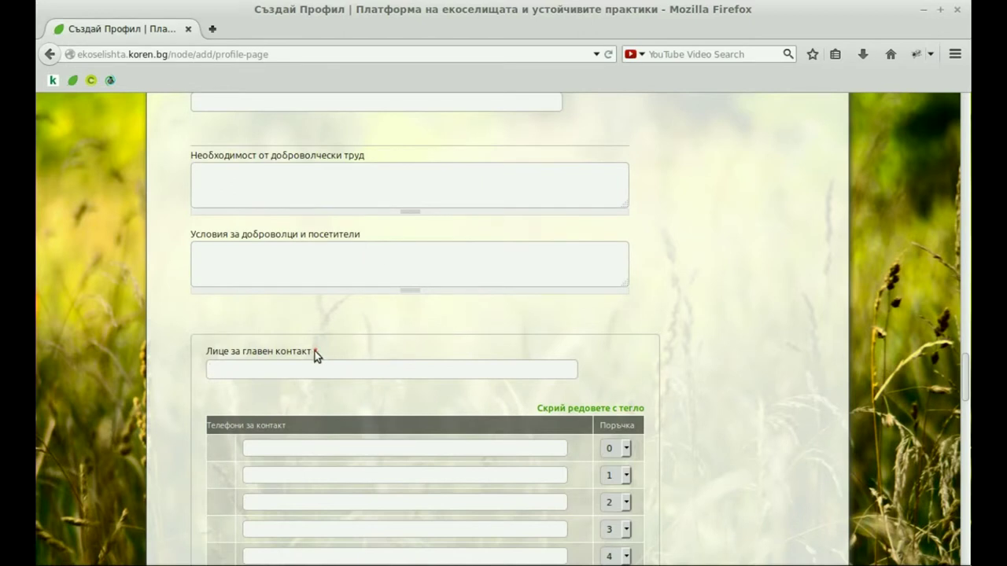
mouse_move(314, 351)
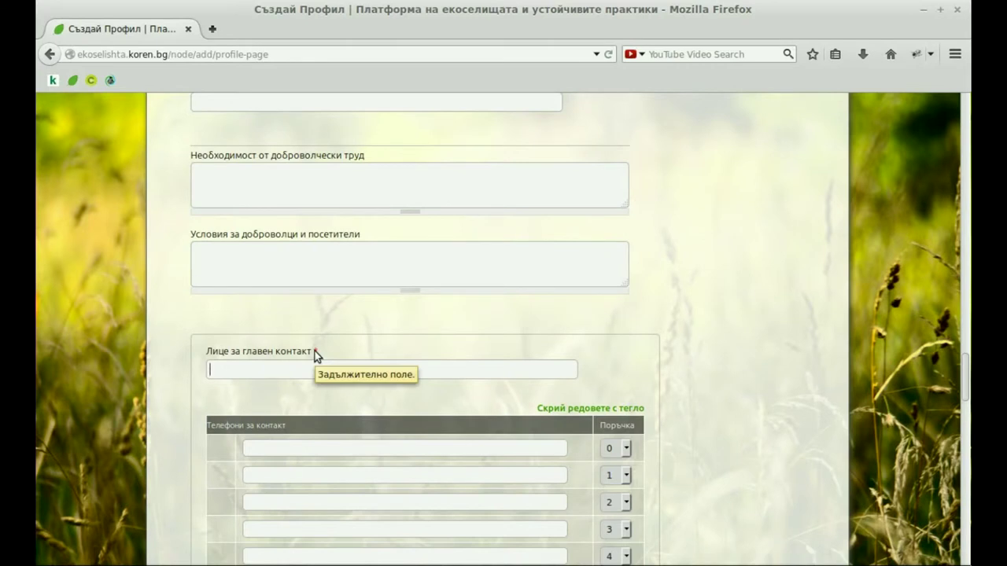
click(279, 369)
click(260, 399)
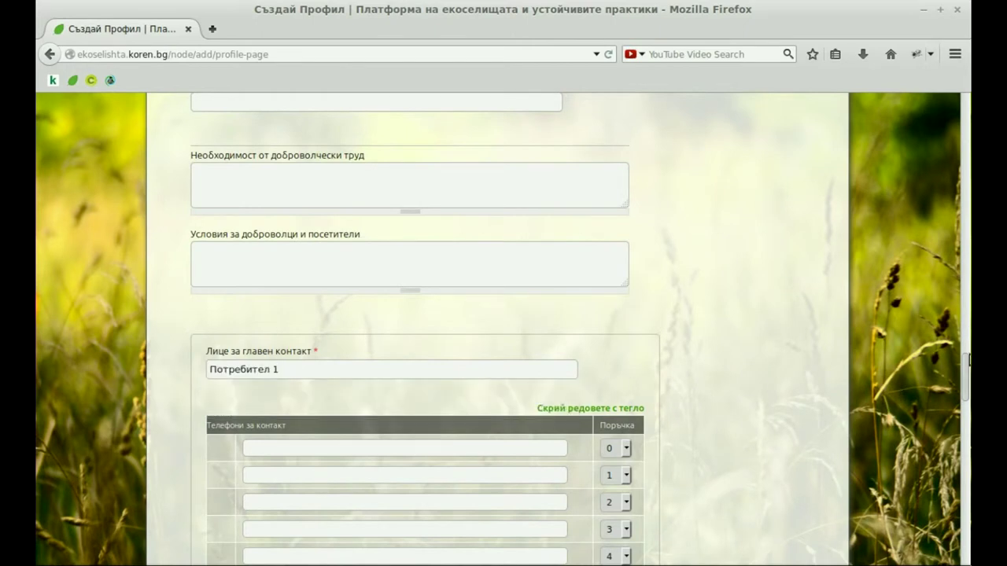
drag(968, 370, 968, 400)
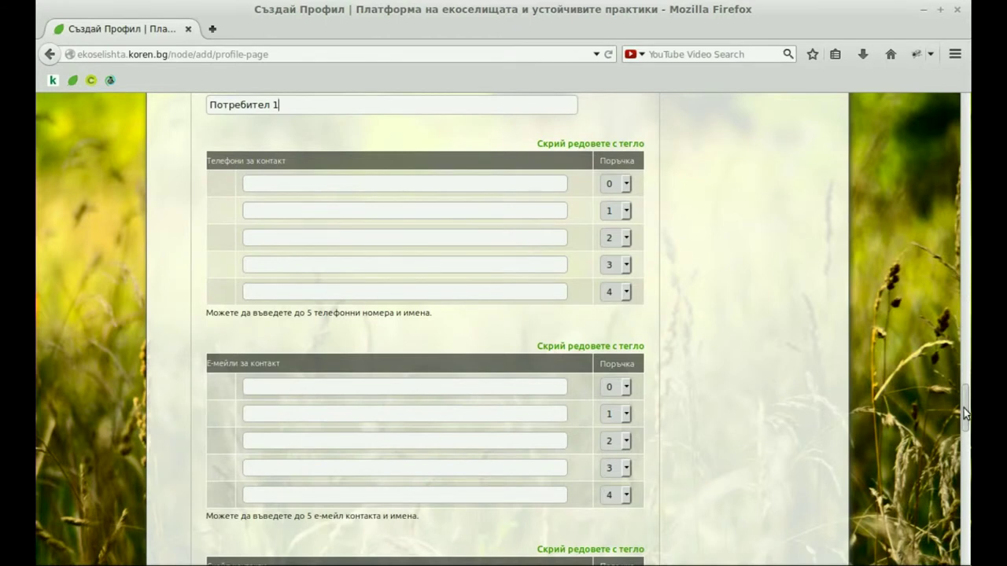
drag(963, 408, 966, 468)
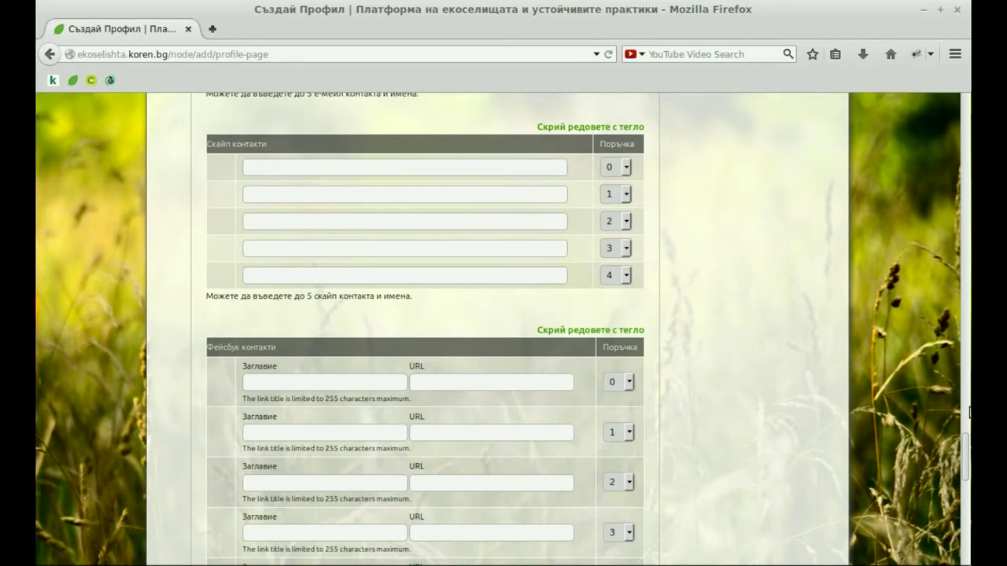
drag(966, 451, 968, 514)
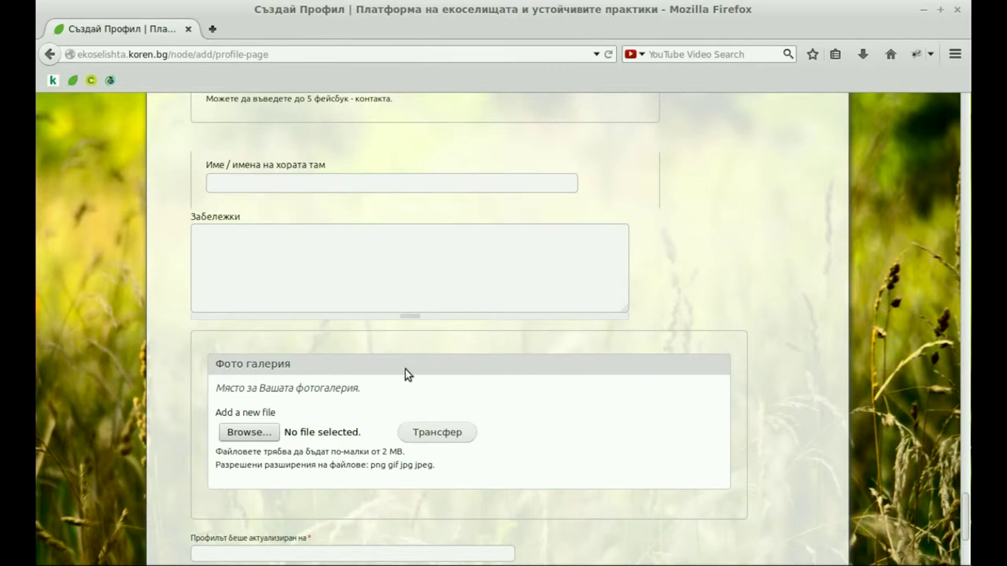
- Upload profile2.jpg to the photo gallery
click(237, 435)
click(408, 196)
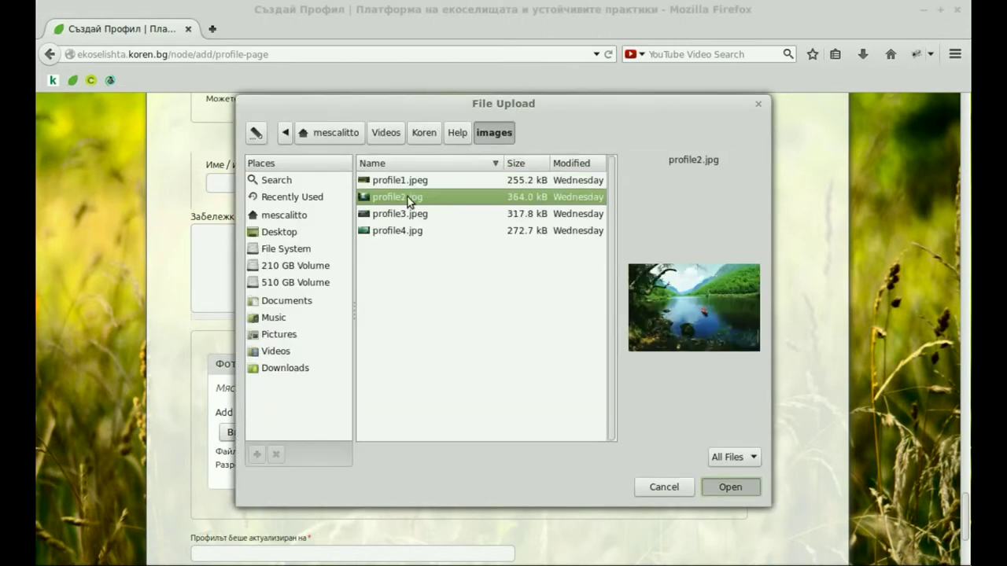
double_click(407, 197)
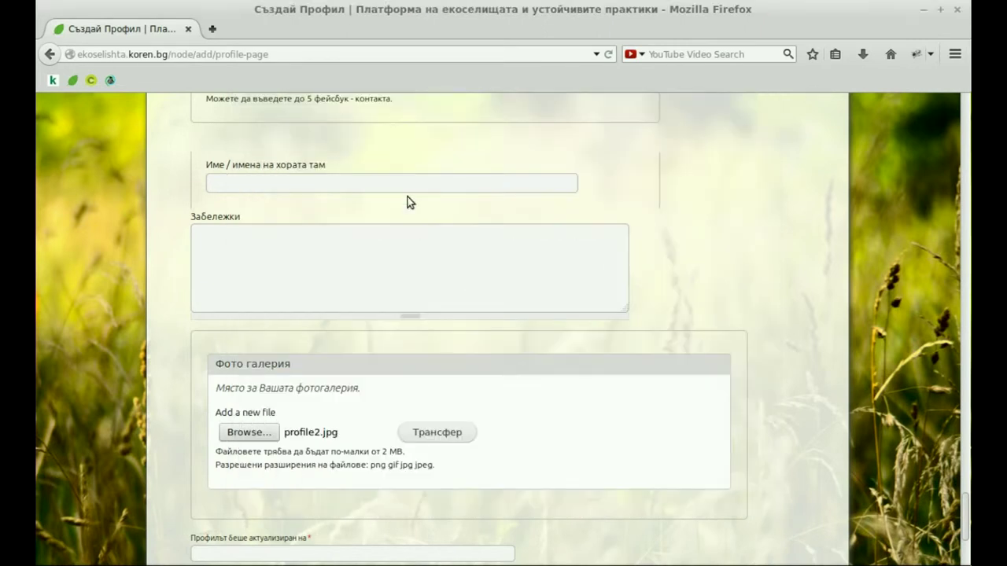
click(438, 432)
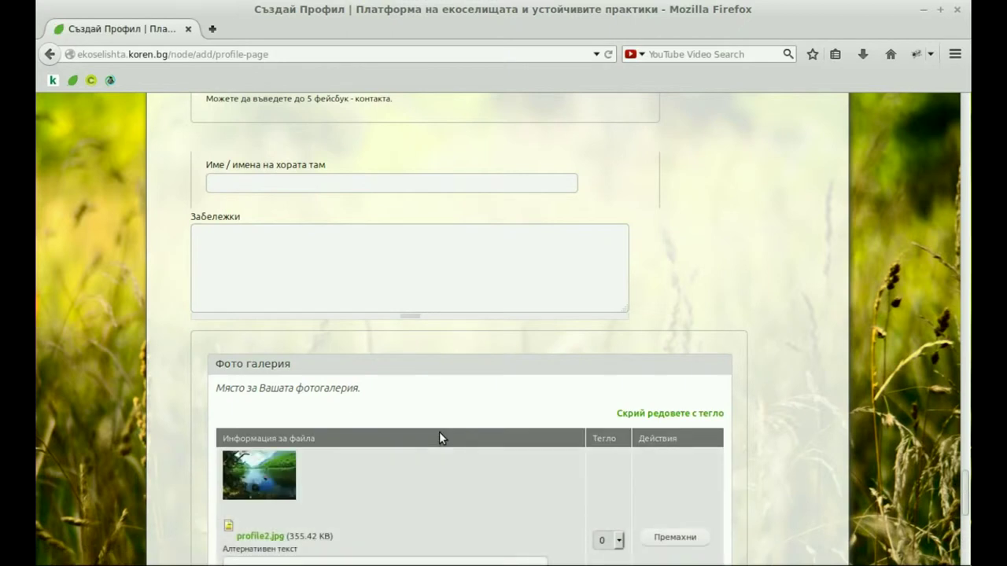
- Set profile2.jpg's alternative text and title both to Езерото
scroll(439, 432, down, 4)
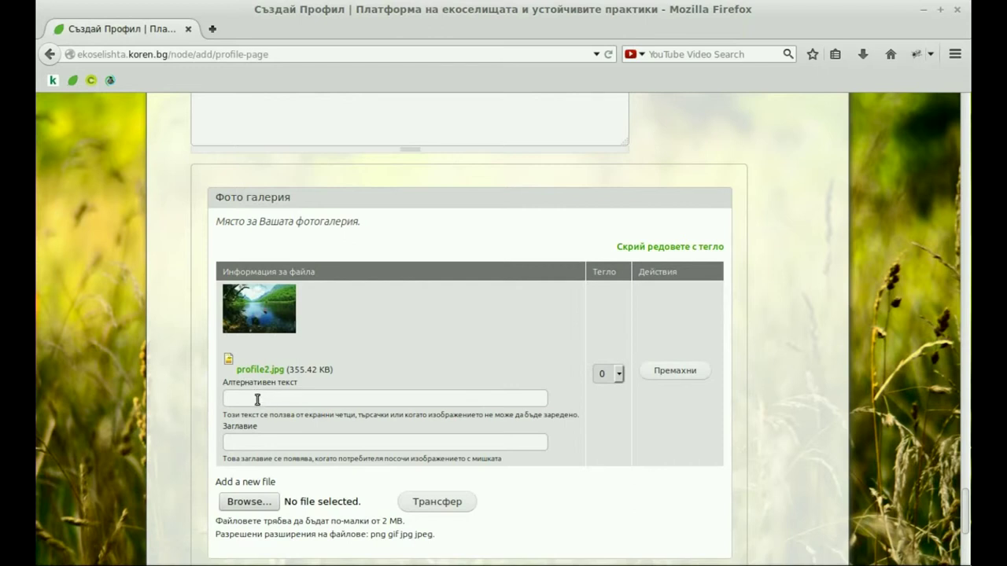
text(Е)
click(250, 416)
click(266, 443)
text(Е)
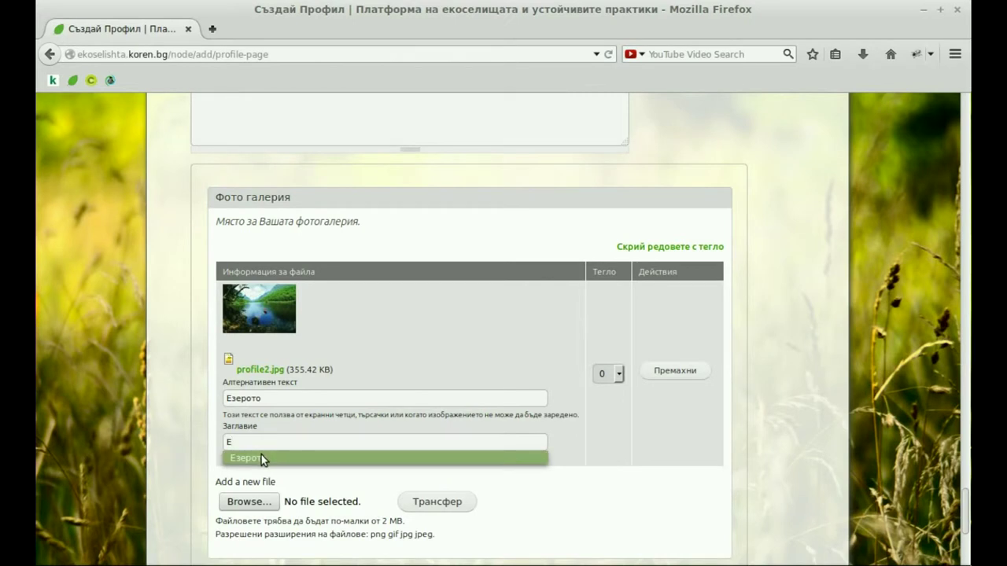
click(261, 458)
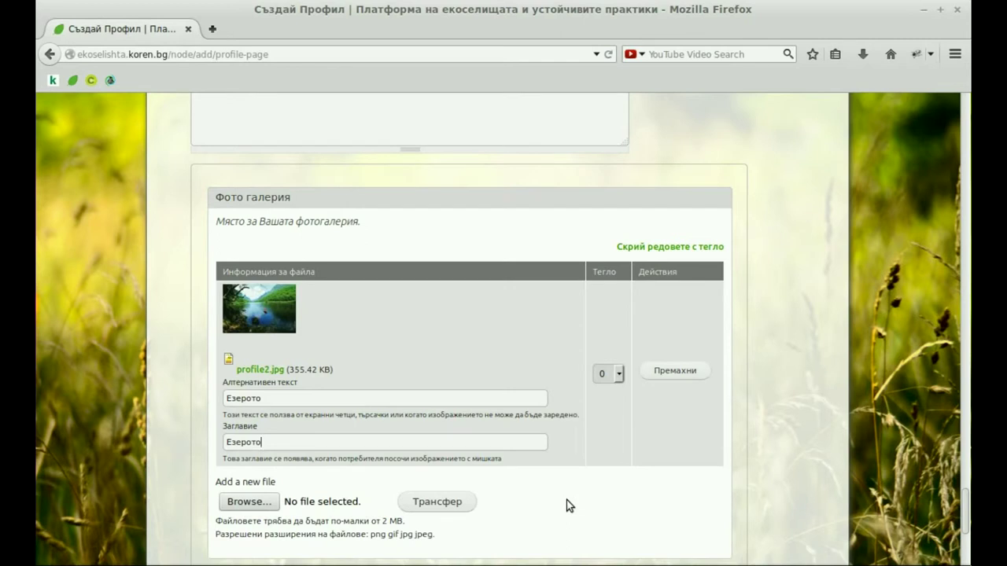
scroll(570, 506, down, 1)
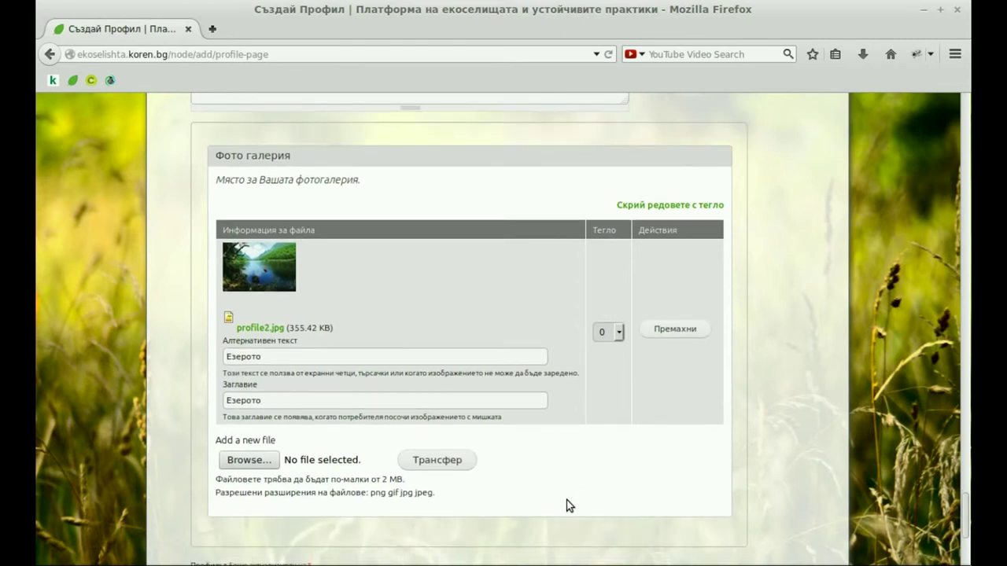
- Upload profile3.jpeg to the gallery with alt text and title Планината
click(249, 460)
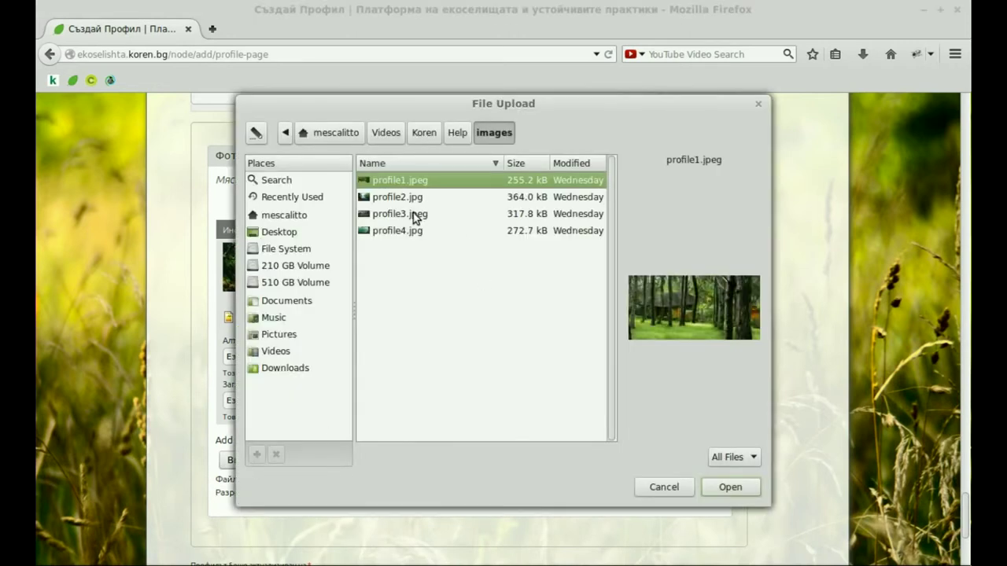
double_click(416, 214)
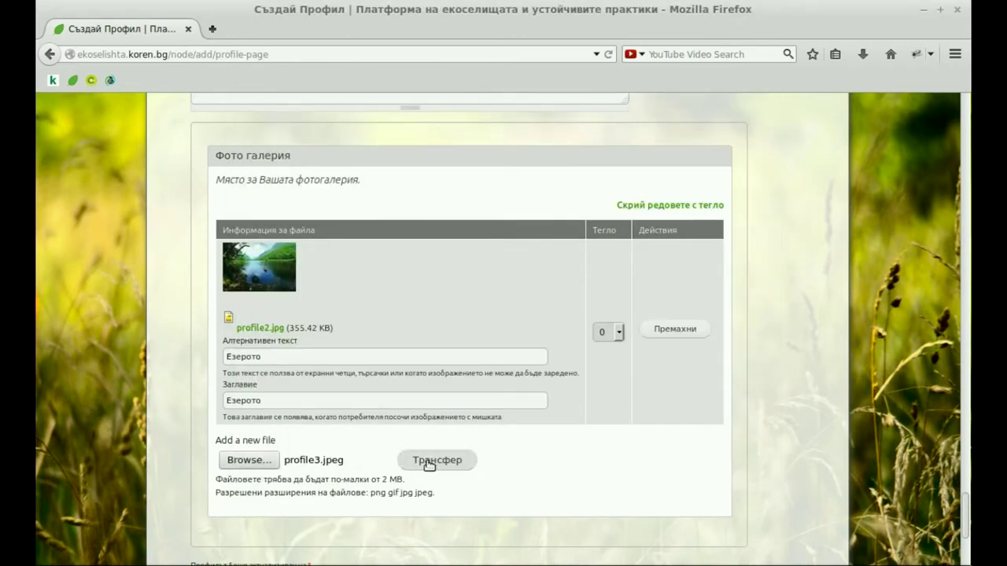
click(429, 463)
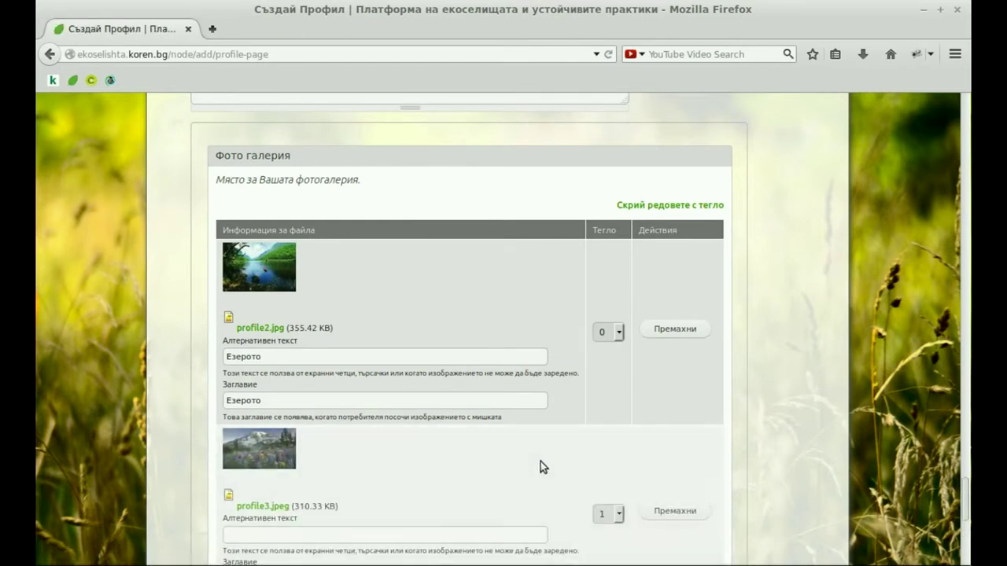
scroll(540, 464, down, 3)
click(409, 411)
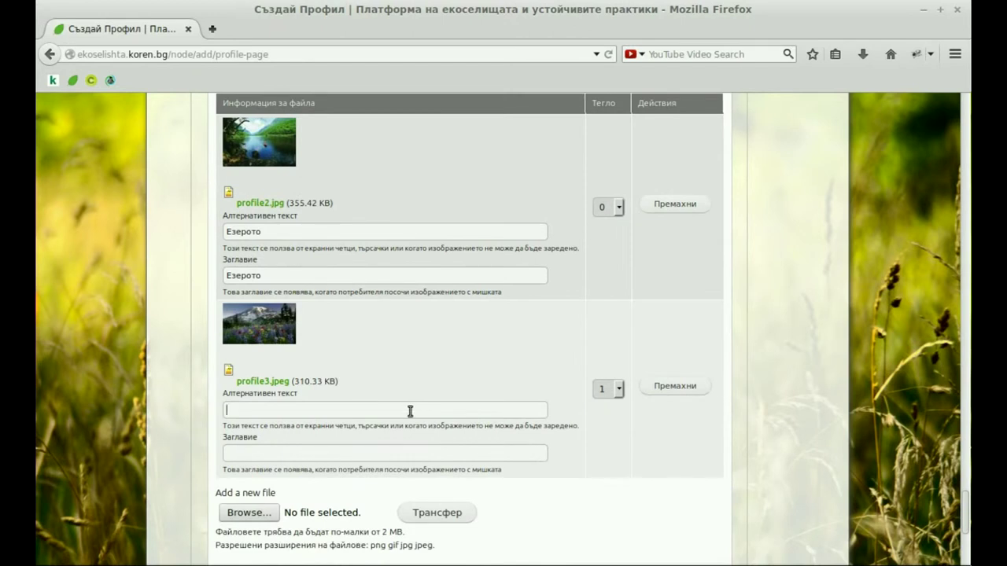
text(П)
click(404, 425)
text(П)
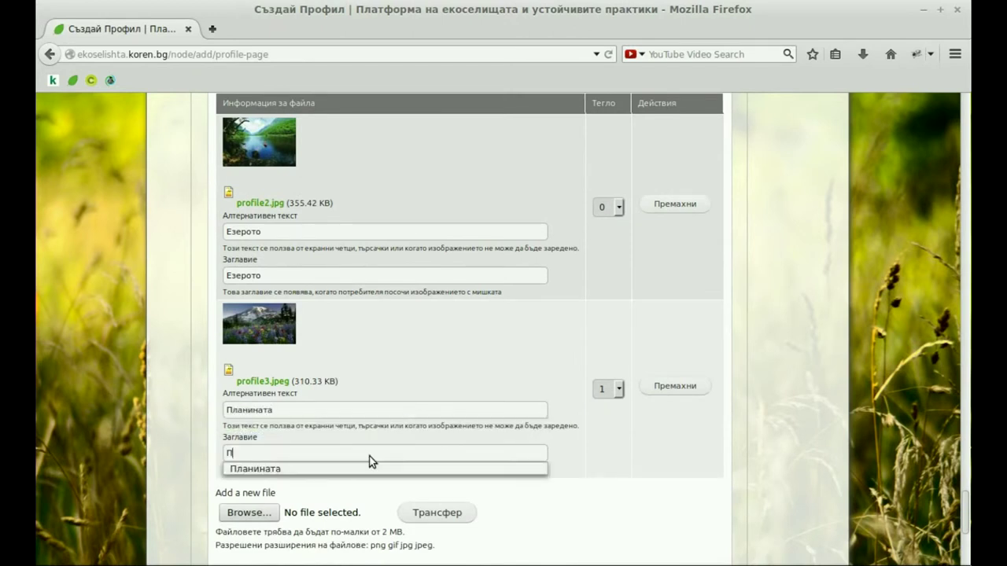
click(372, 467)
- Upload profile4.jpg to the gallery with alt text and title Място за почивка
click(241, 519)
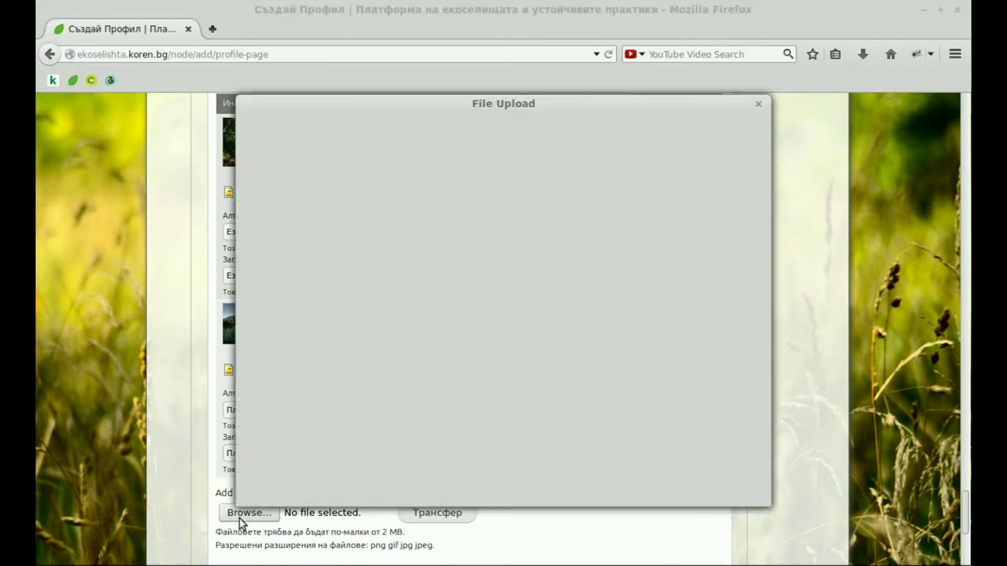
double_click(391, 232)
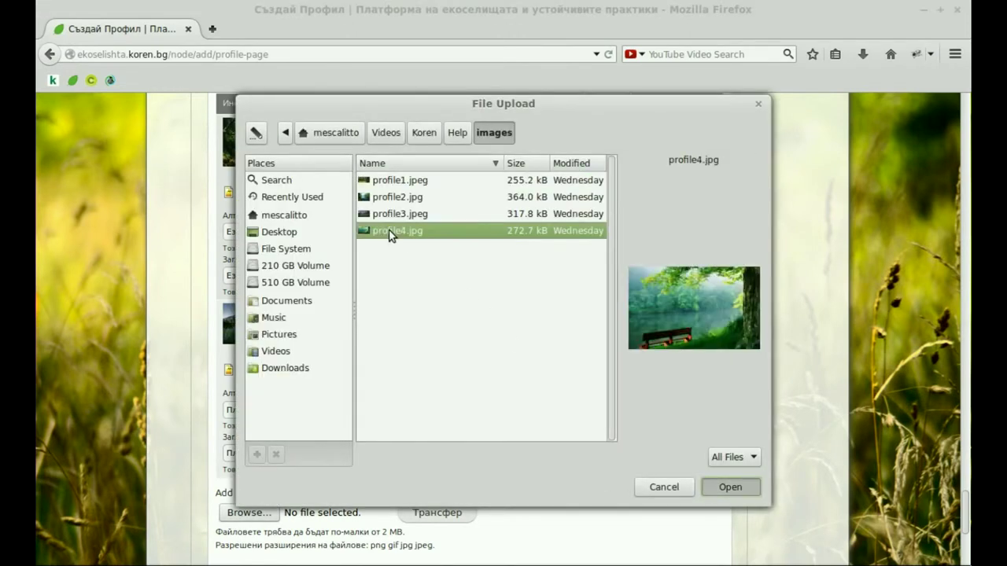
click(428, 512)
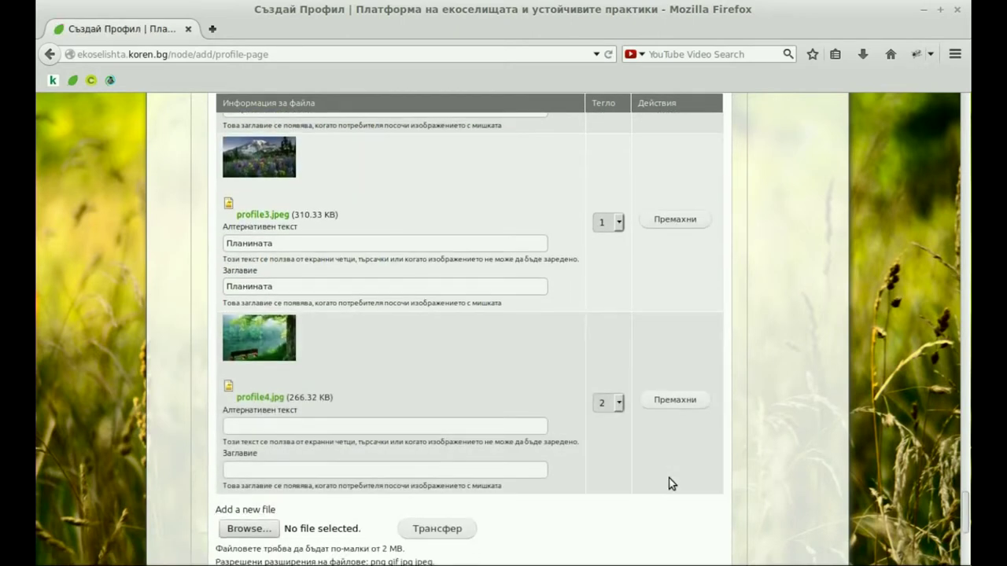
text(М)
click(387, 443)
click(360, 471)
text(М)
click(359, 481)
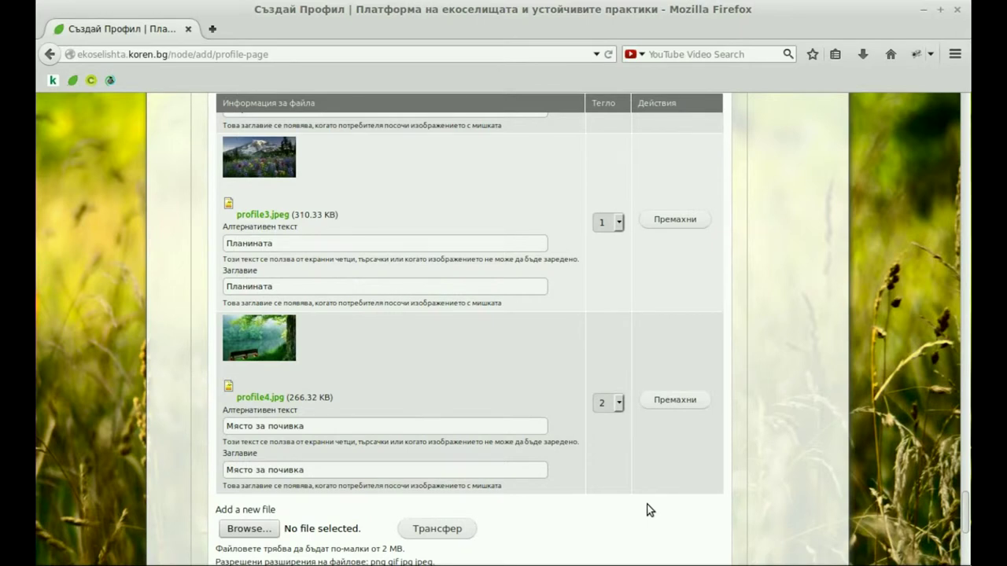
scroll(647, 510, down, 5)
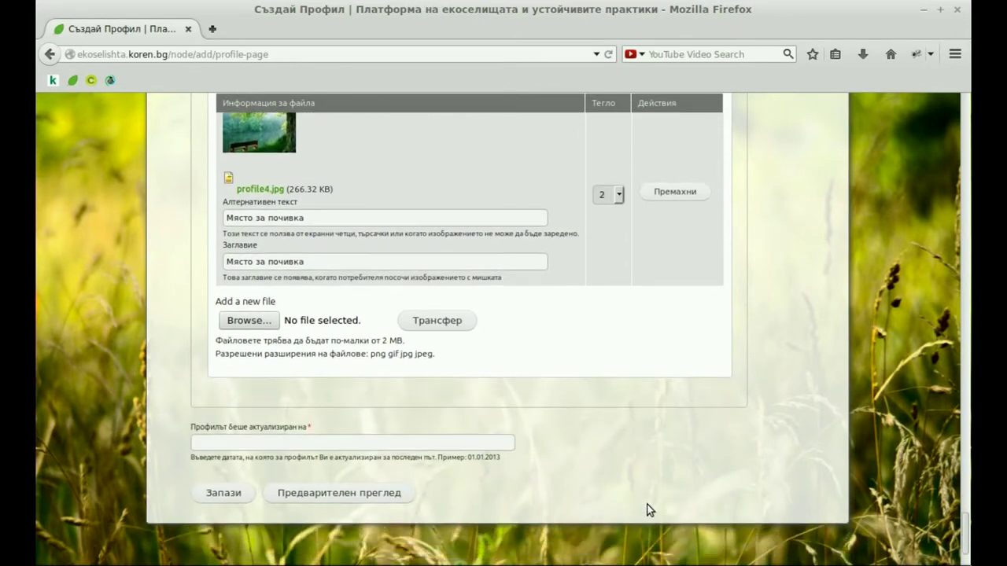
- Enter 13.08.2014 as the profile update date and save the new profile
scroll(649, 509, down, 1)
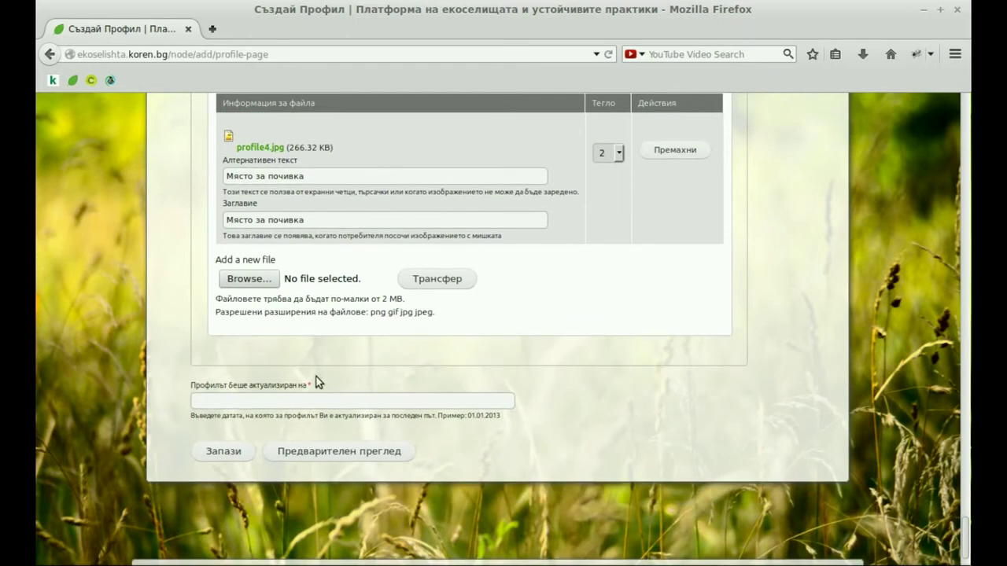
mouse_move(308, 385)
text(1)
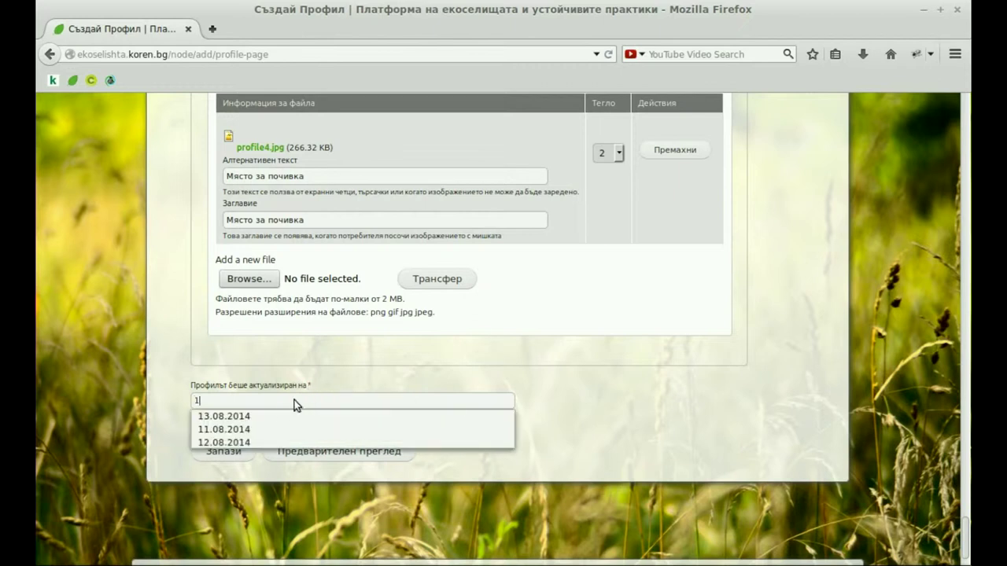
key(Escape)
text(3.08.2014)
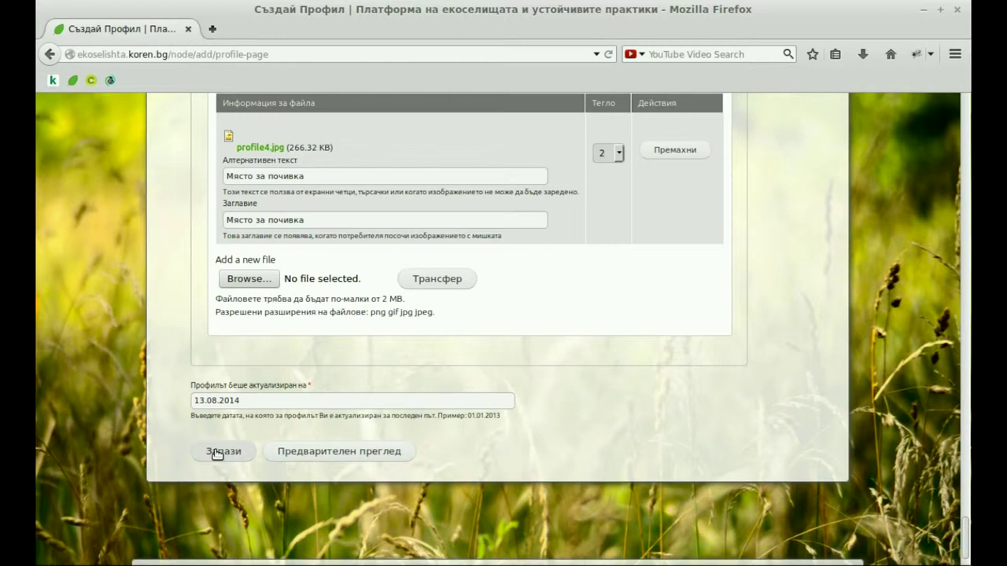
click(217, 455)
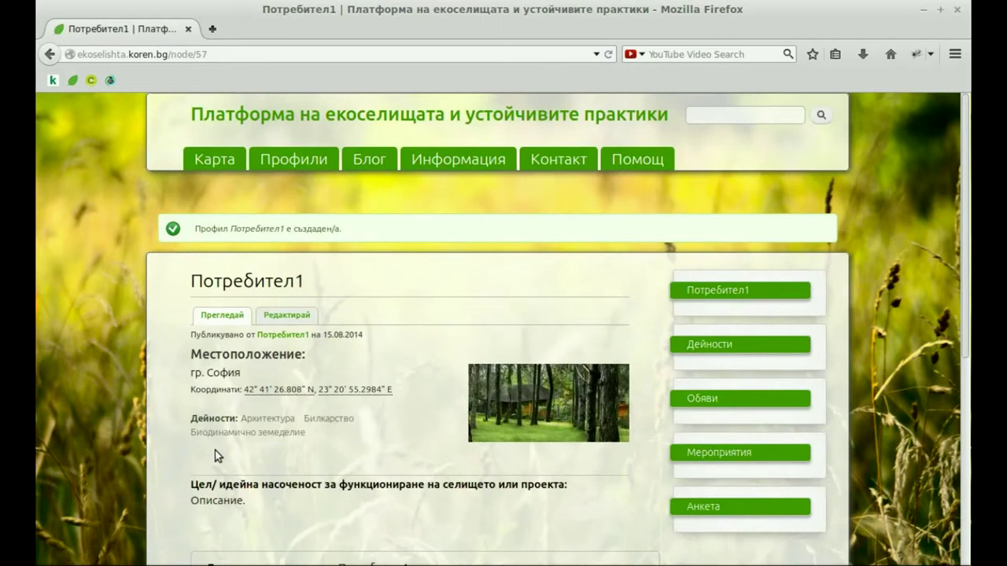
- Open the Профили list of all eco-village profiles
drag(195, 228, 339, 227)
click(370, 226)
click(290, 161)
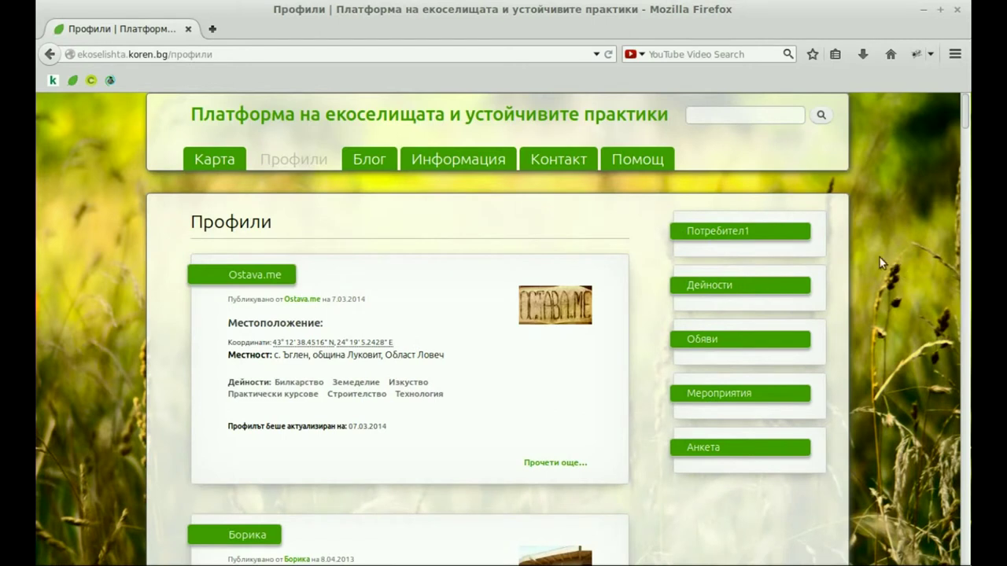
- Show only profiles tagged Архитектура, then switch to the Карта map view
click(726, 287)
click(718, 313)
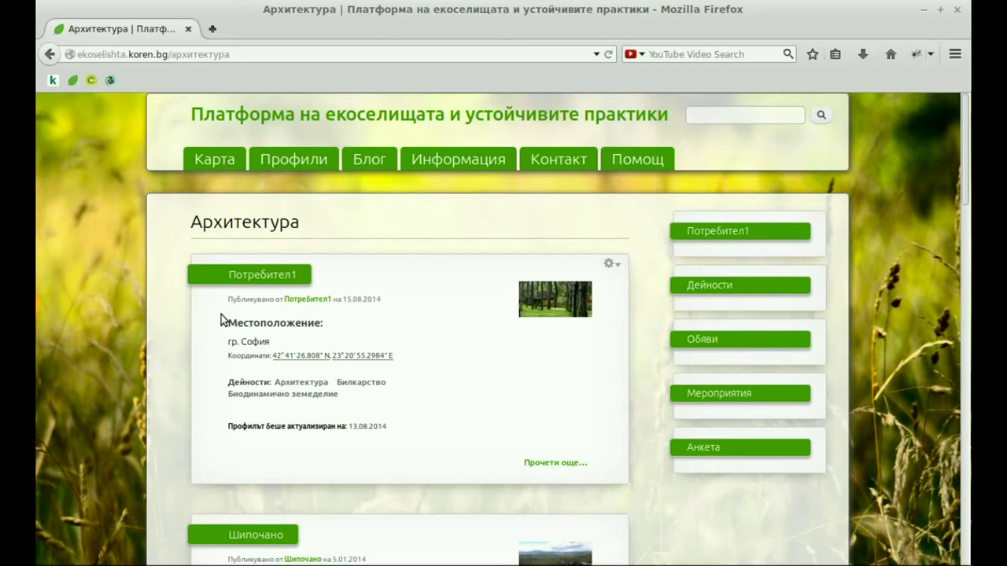
click(213, 164)
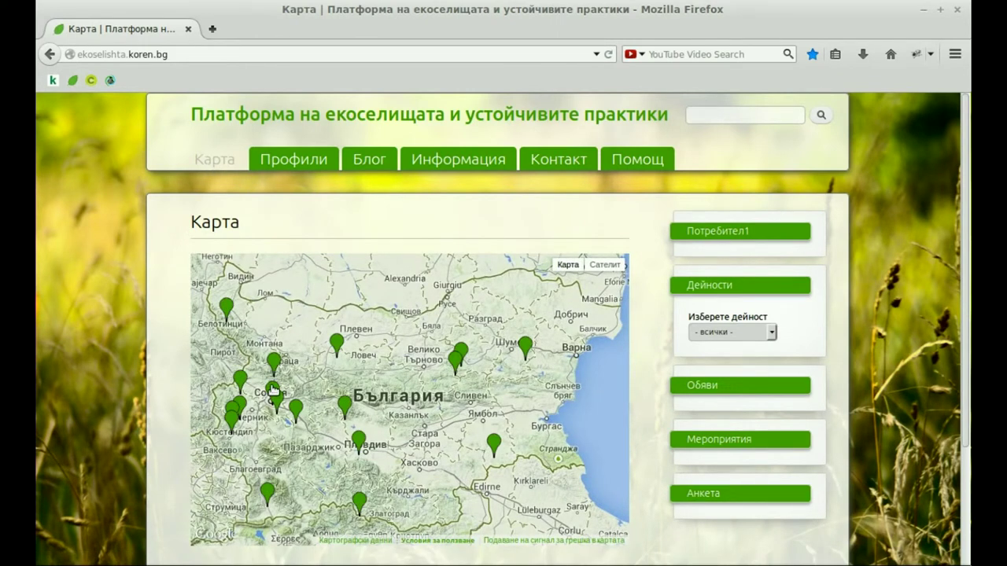
- Filter the map to Архитектура and open Потребител1's info window at the Sofia marker
click(273, 391)
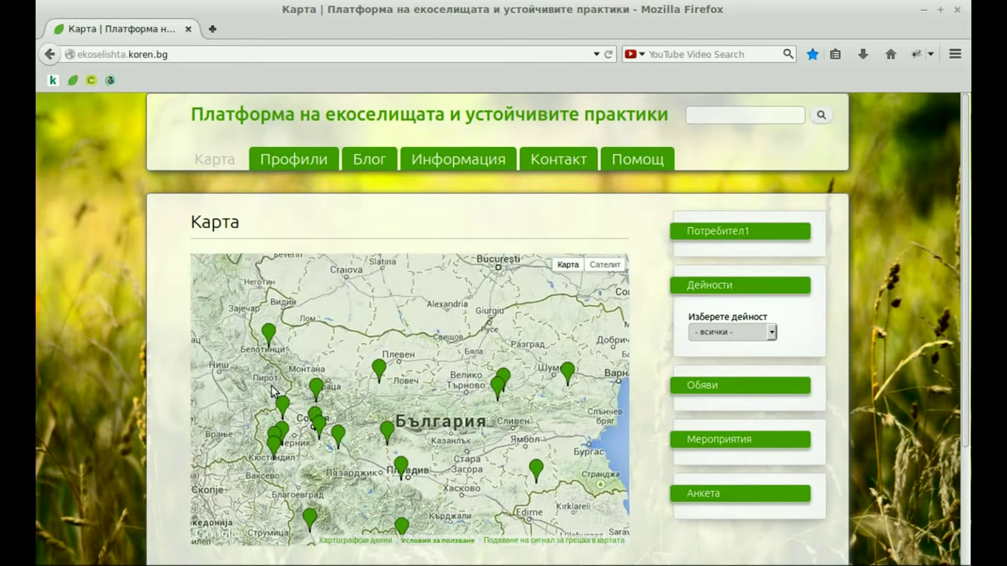
click(772, 332)
click(736, 357)
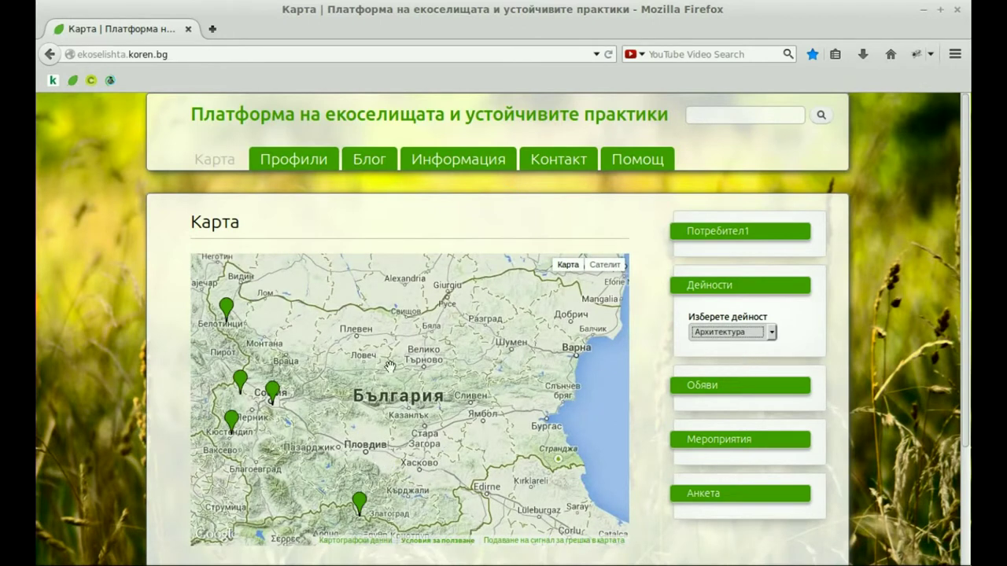
click(273, 391)
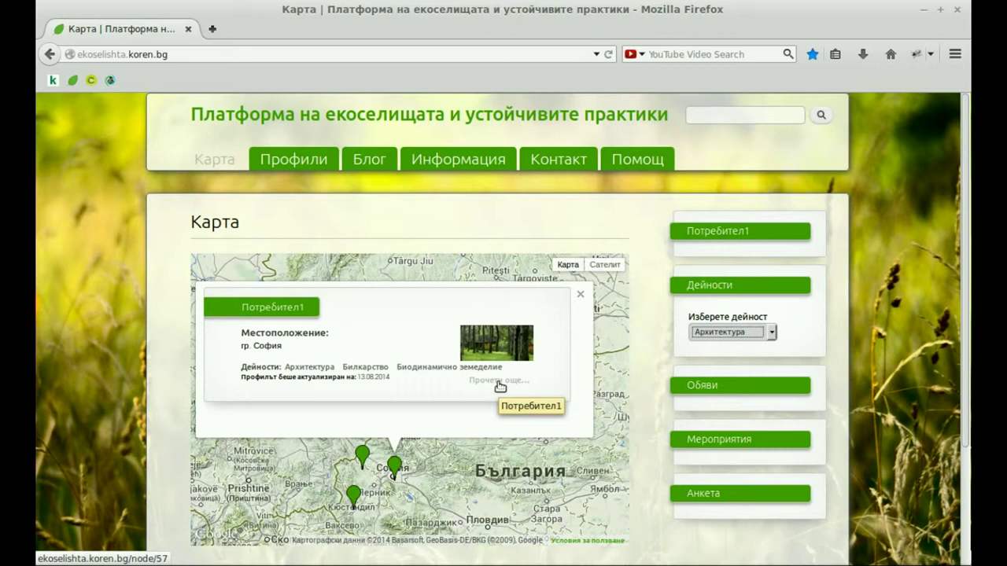
click(500, 384)
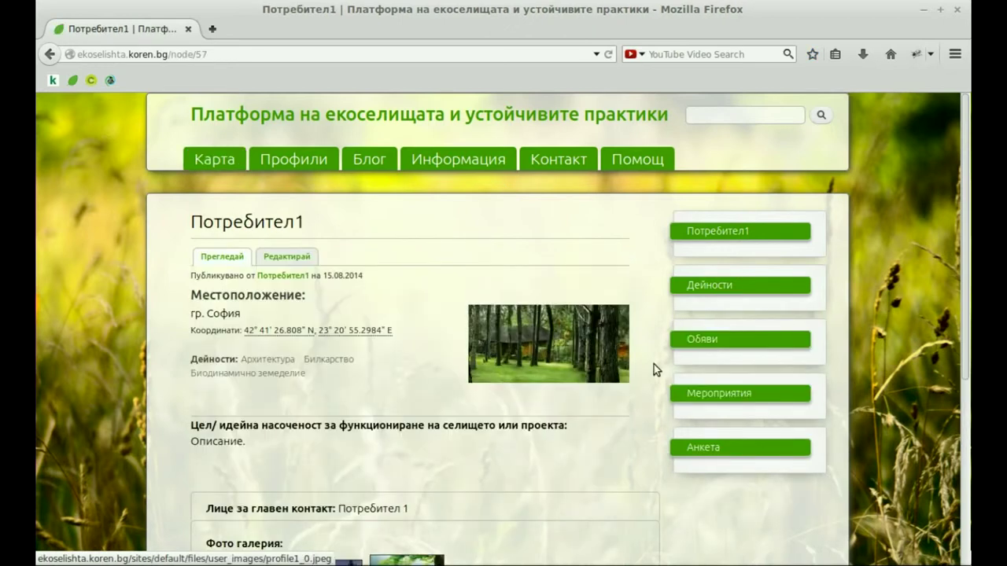
- Scroll to Потребител1's Фото галерия, view each photo enlarged, then close the viewer
drag(967, 210, 967, 213)
scroll(967, 211, down, 3)
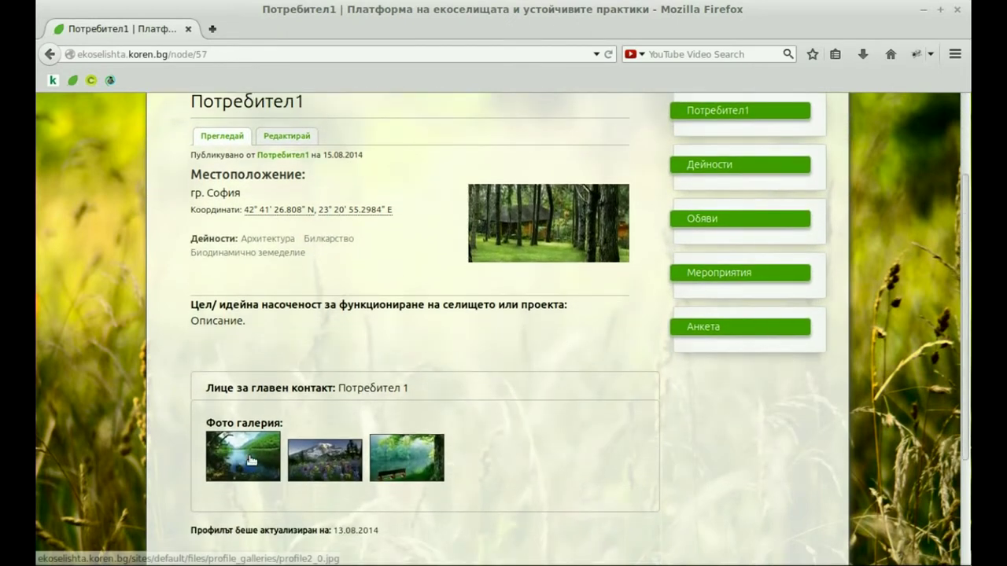
click(249, 463)
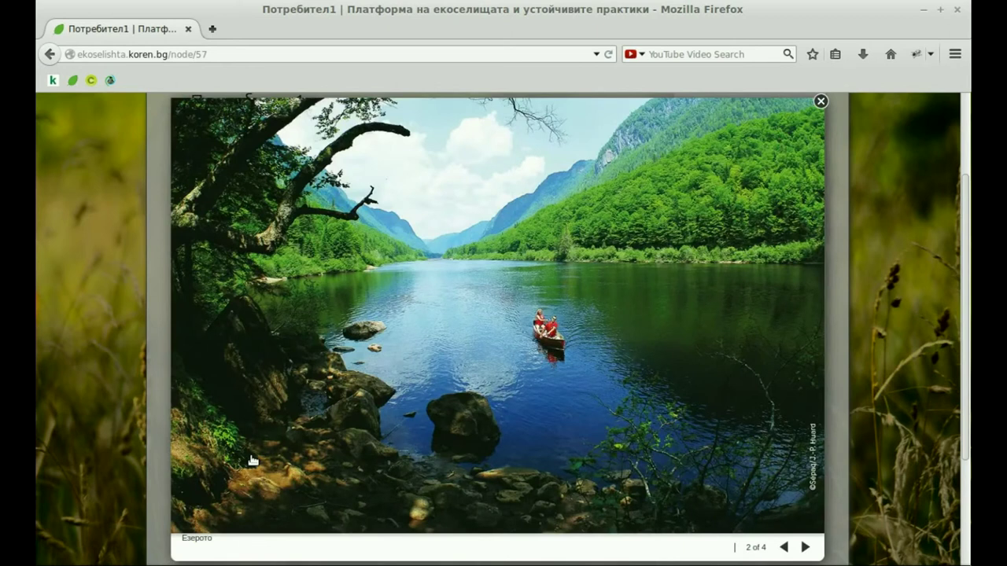
click(806, 547)
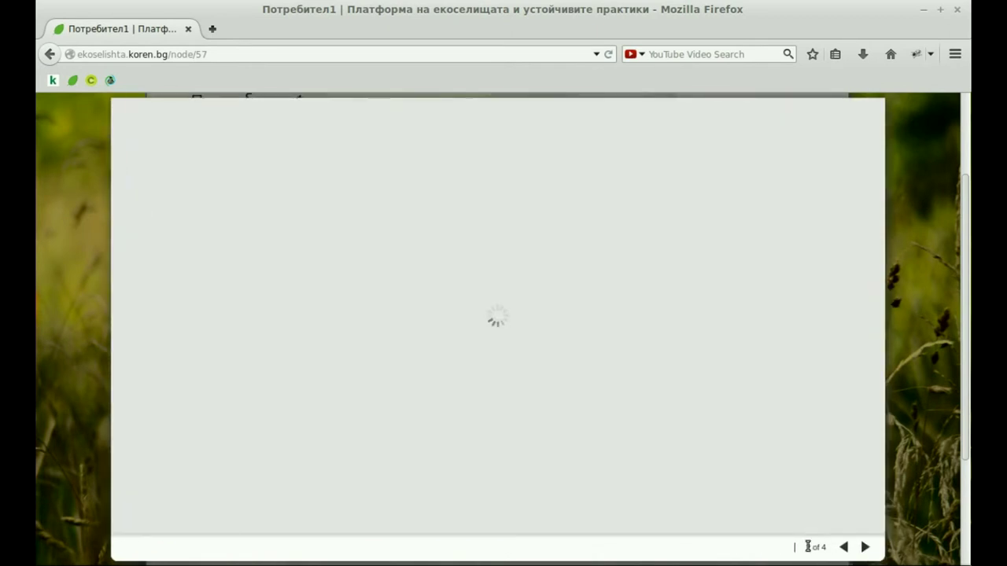
click(867, 547)
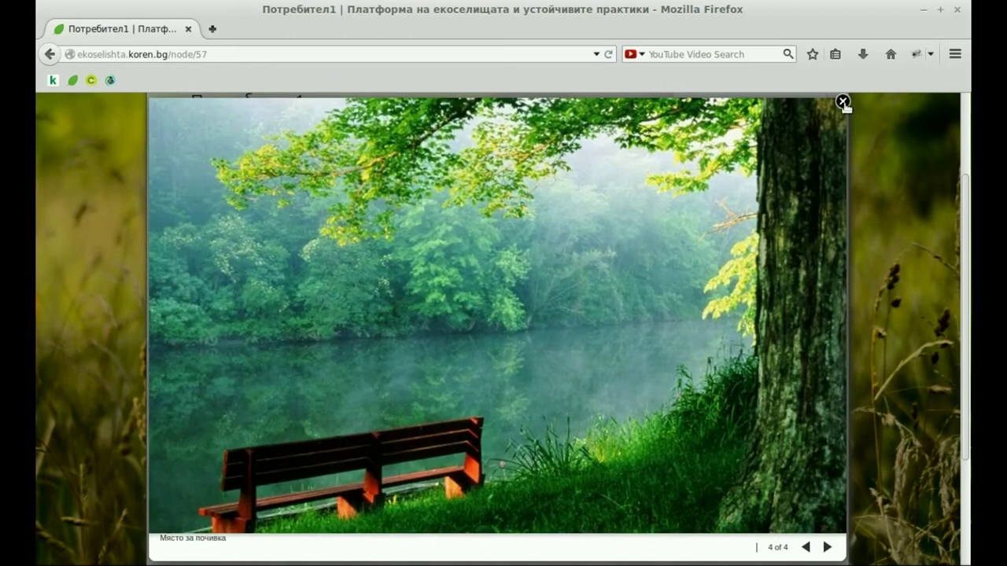
click(843, 102)
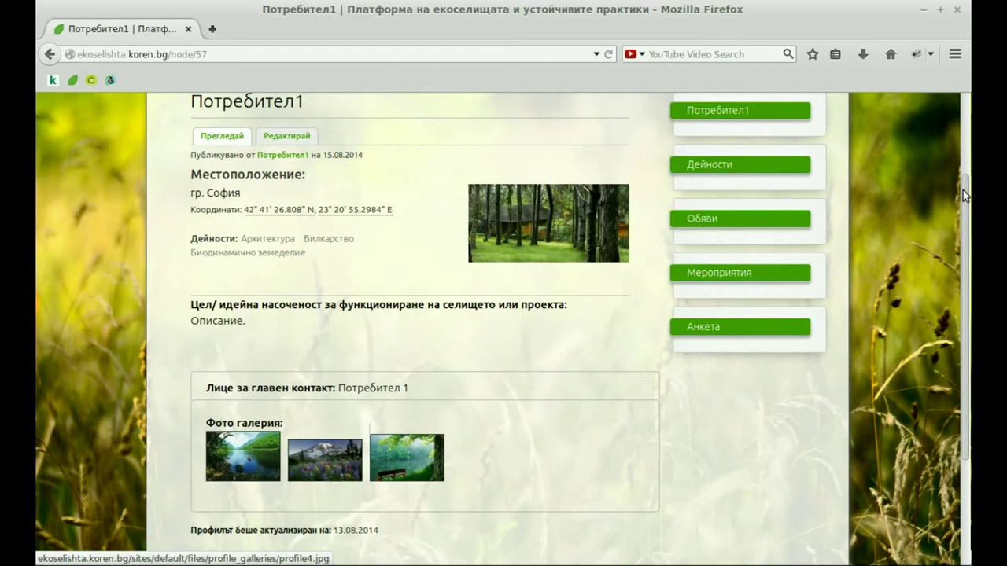
mouse_move(965, 195)
mouse_down()
mouse_move(965, 218)
mouse_move(967, 193)
mouse_up()
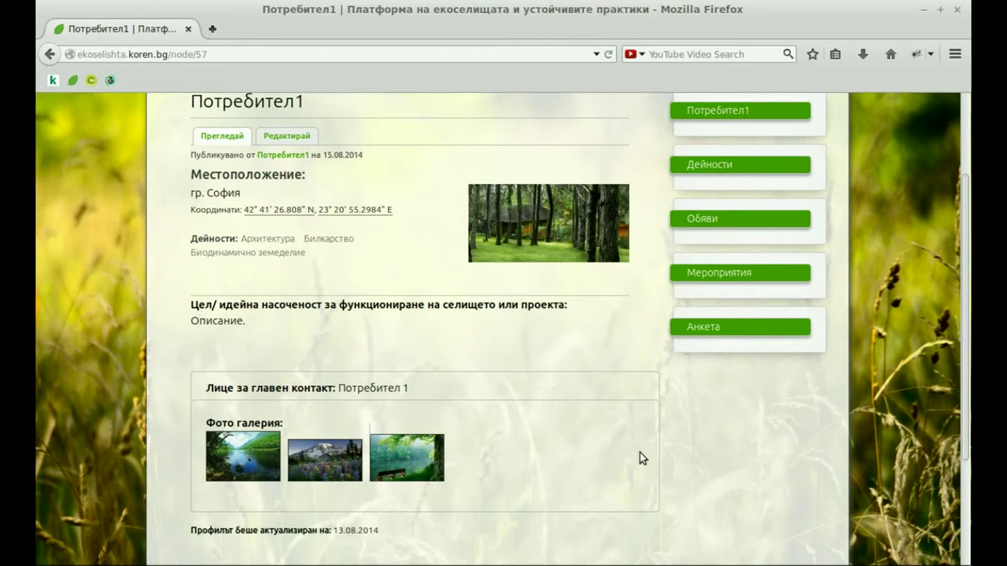
drag(962, 329, 964, 319)
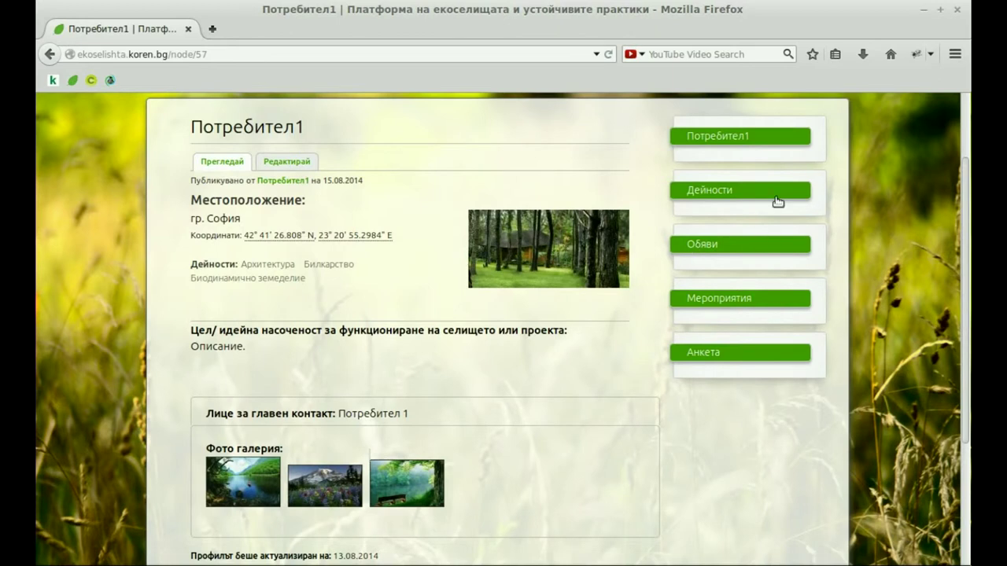
click(733, 138)
- Log out, then enter Потребител1 as the username in the login form
click(712, 195)
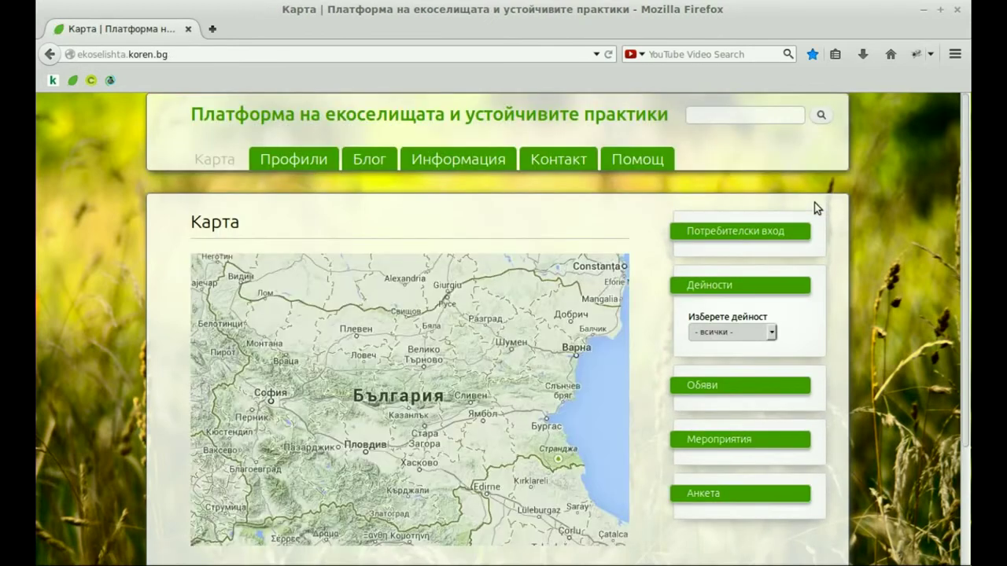
click(714, 231)
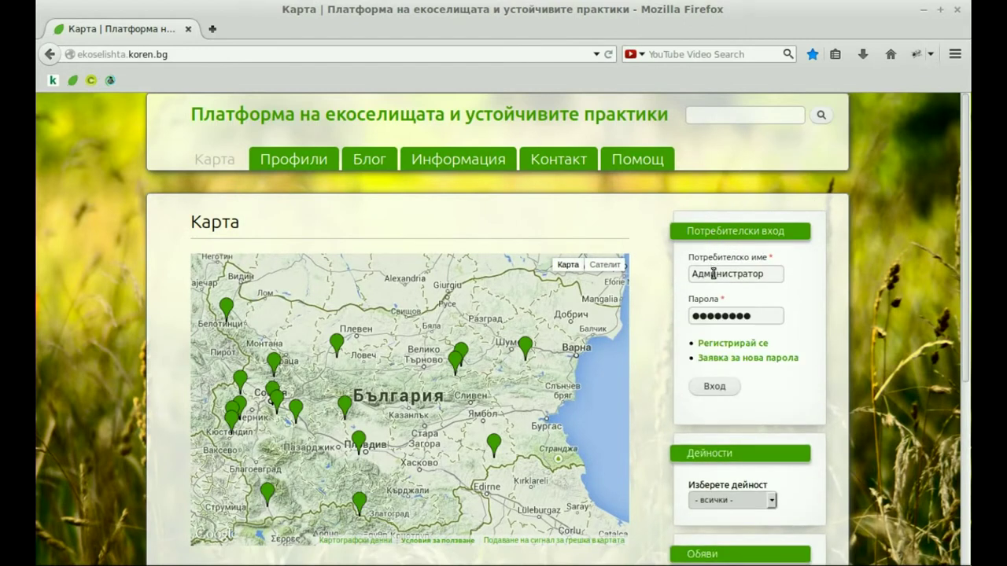
double_click(716, 275)
key(BackSpace)
text(Потребител1)
- Enter the account password, sign in, dismiss Firefox's save-password prompt, and open Профили
double_click(724, 316)
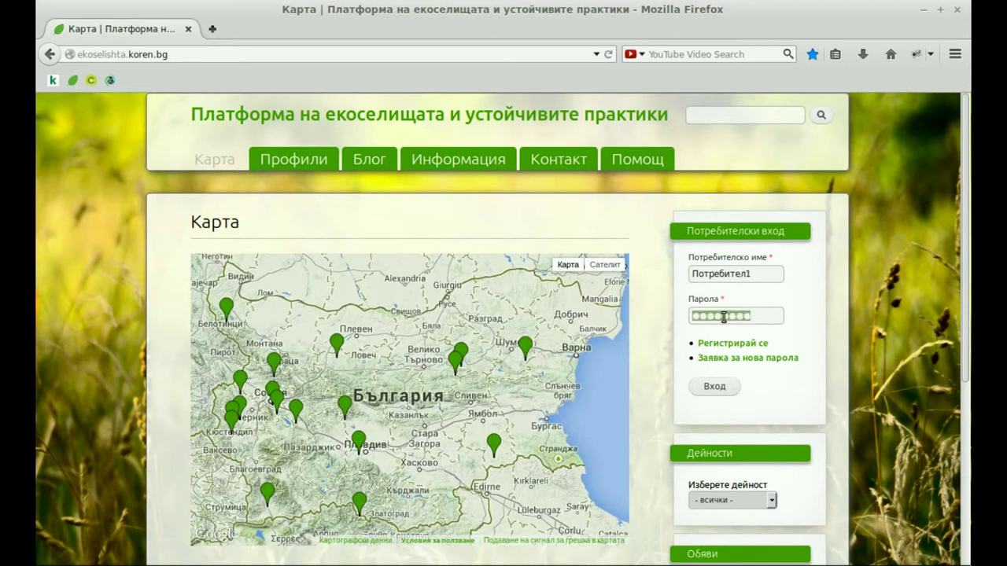
text(Парола1)
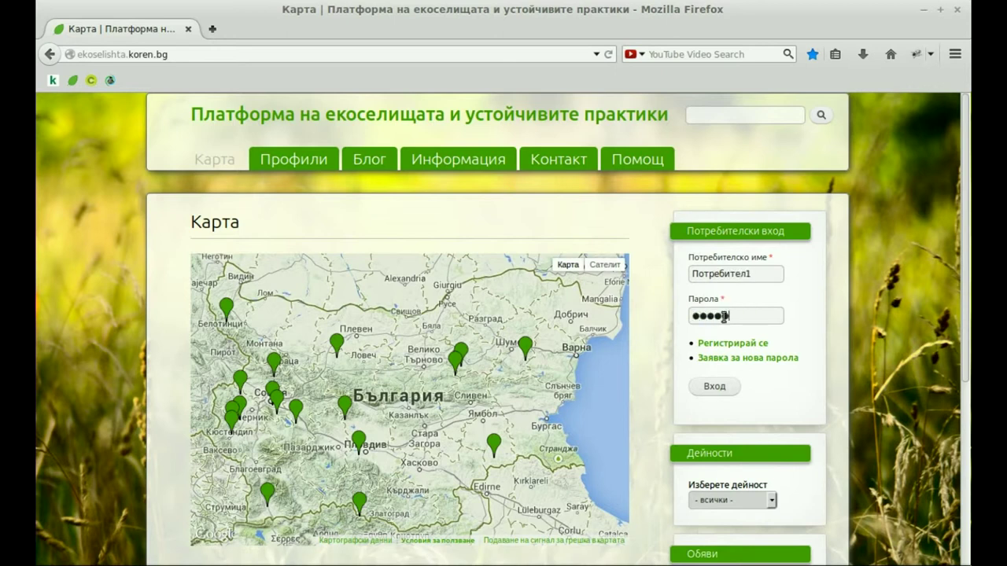
text(2)
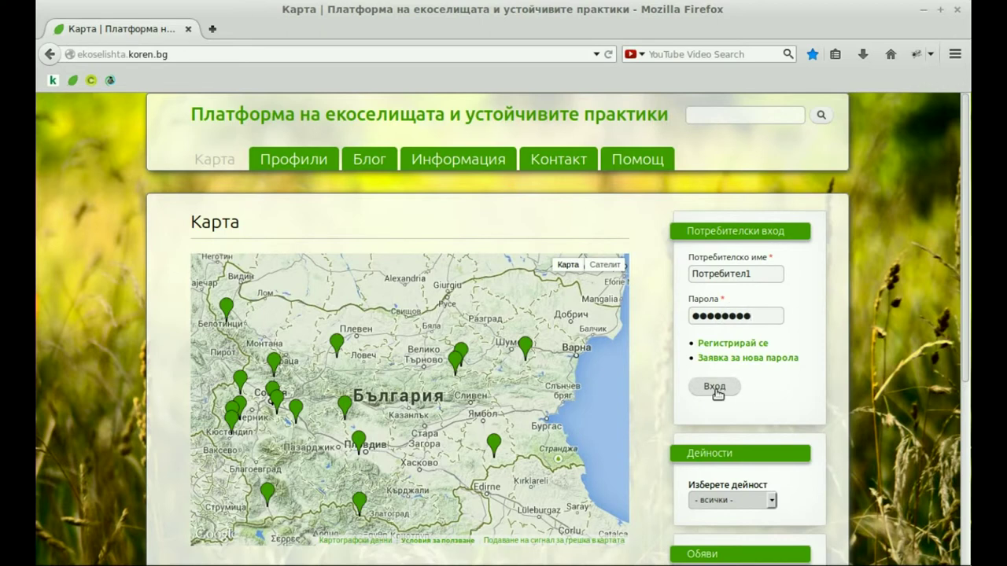
click(716, 388)
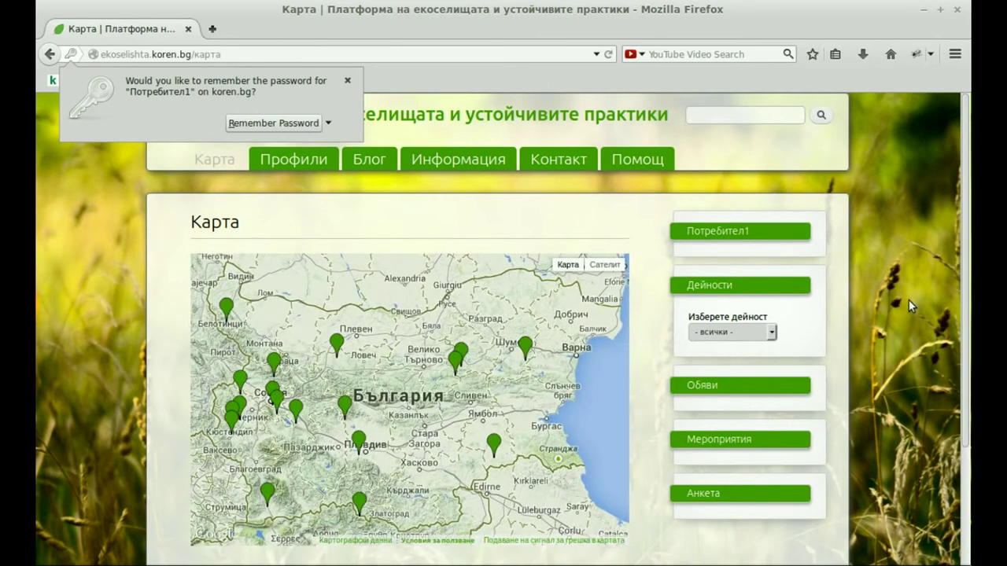
click(909, 301)
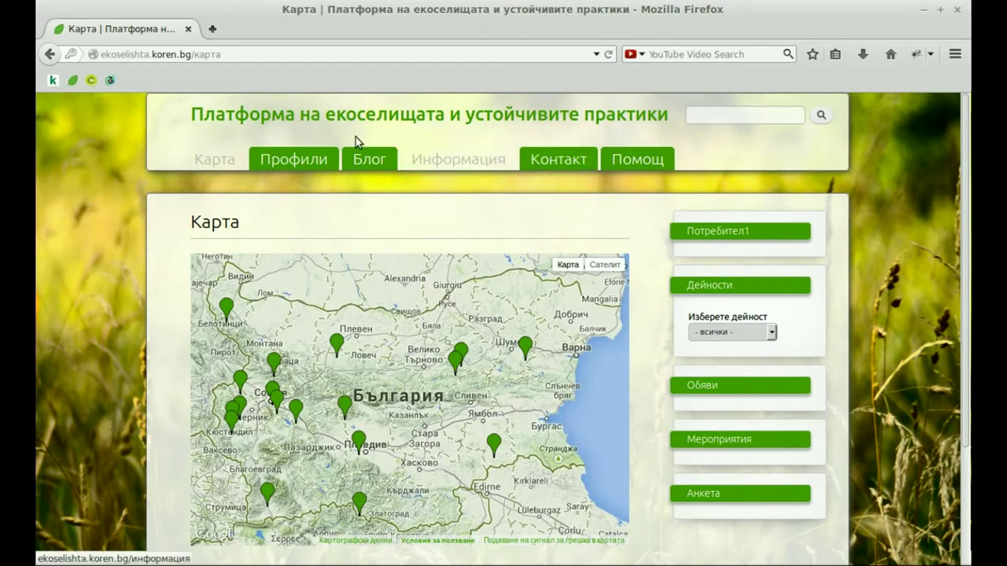
click(303, 157)
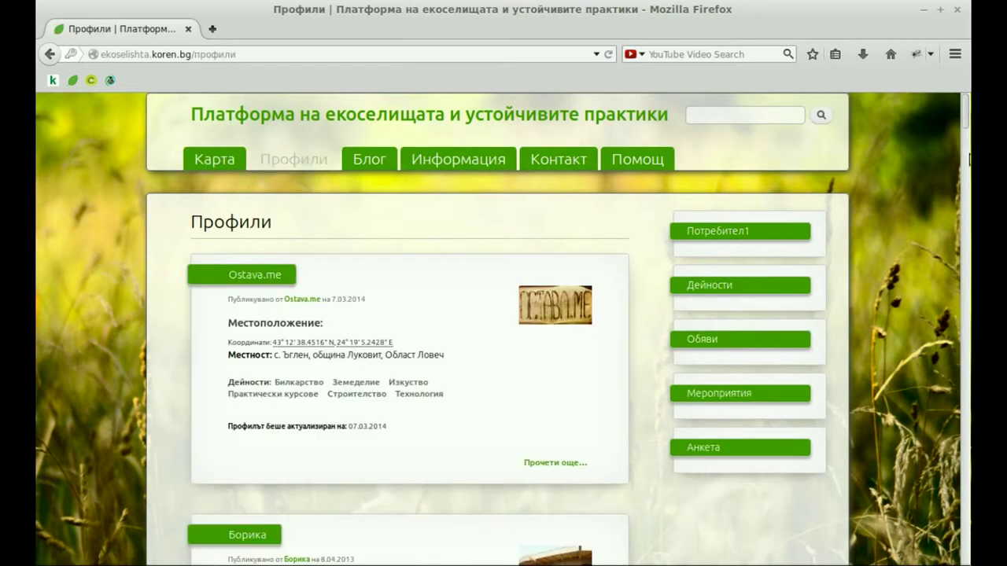
- Choose Редактирай from the Потребител1 card's gear menu in the profiles list
scroll(966, 157, down, 4)
drag(966, 157, 958, 452)
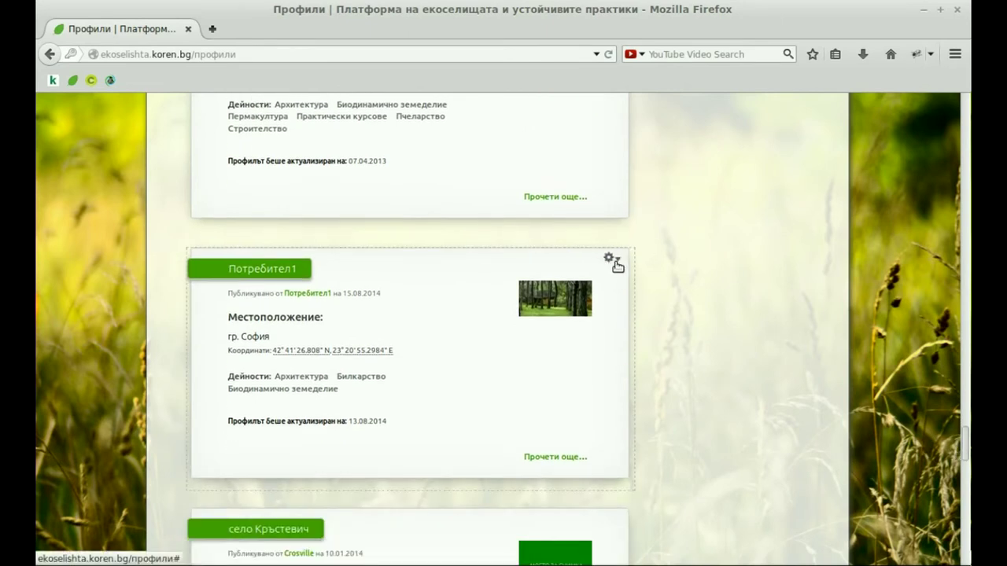
click(612, 259)
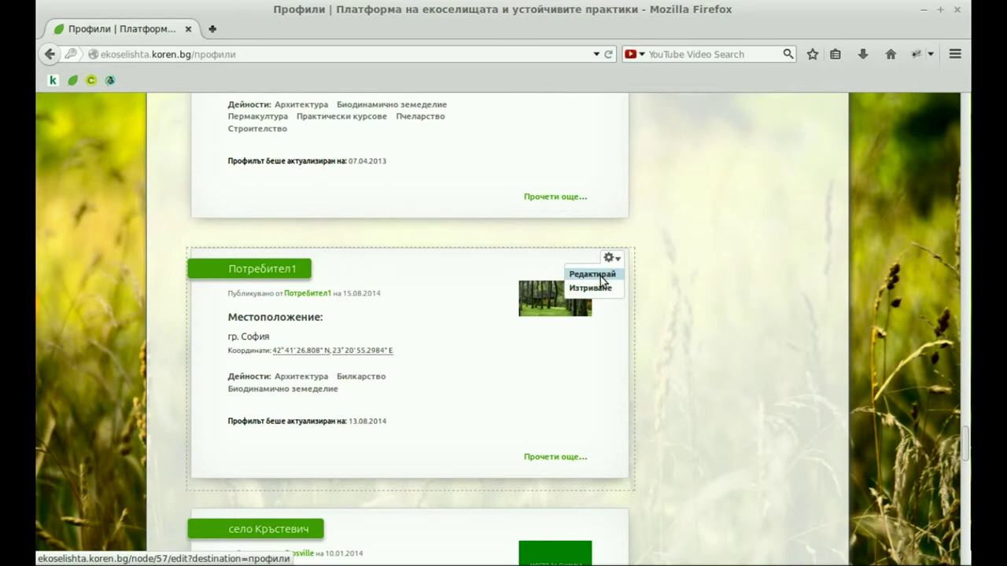
click(600, 275)
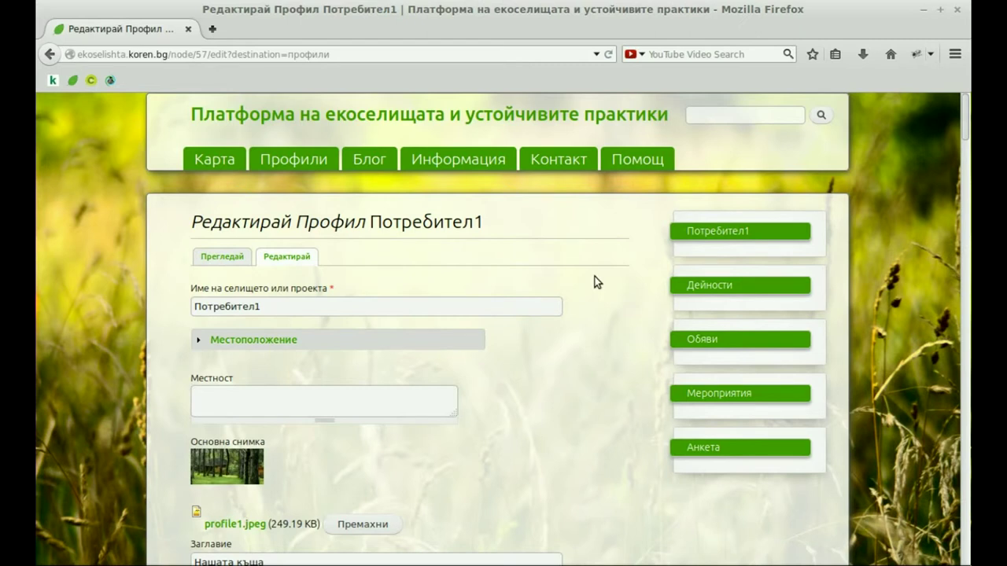
click(203, 160)
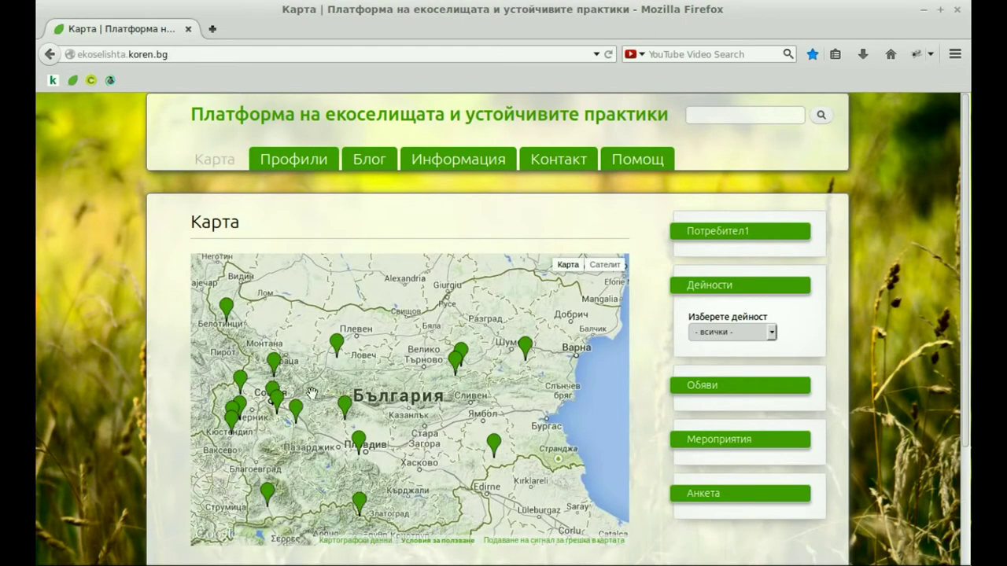
click(271, 389)
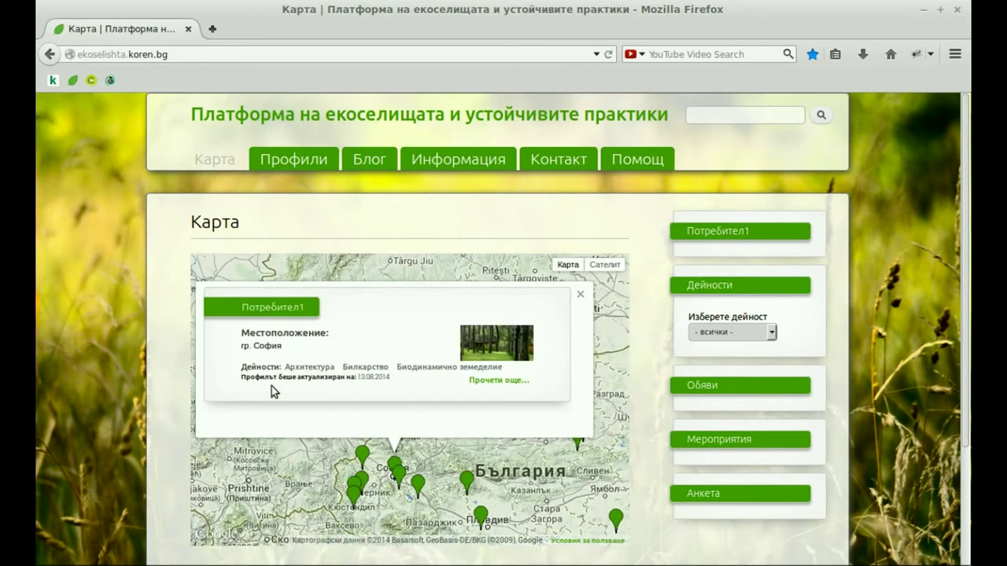
click(508, 384)
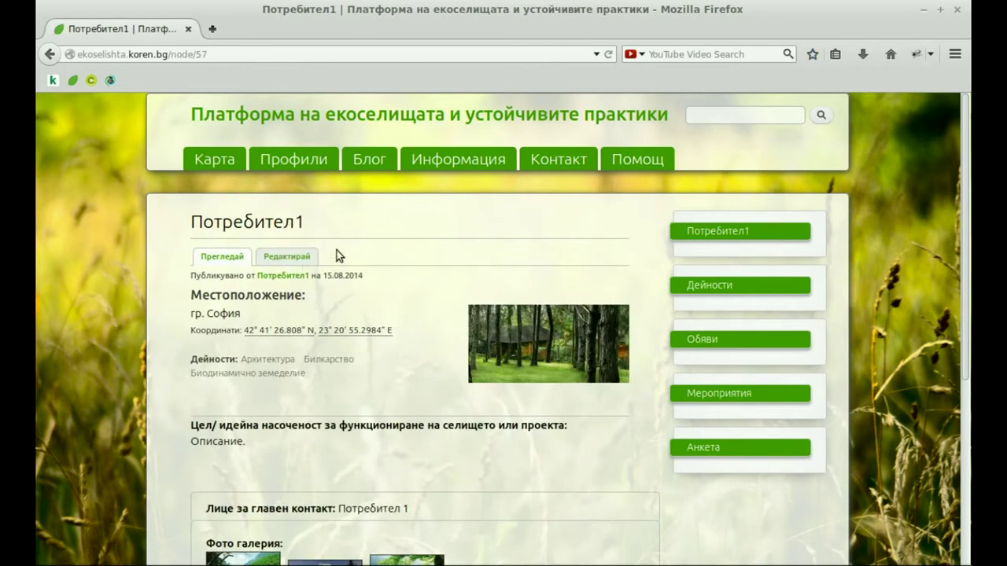
click(288, 258)
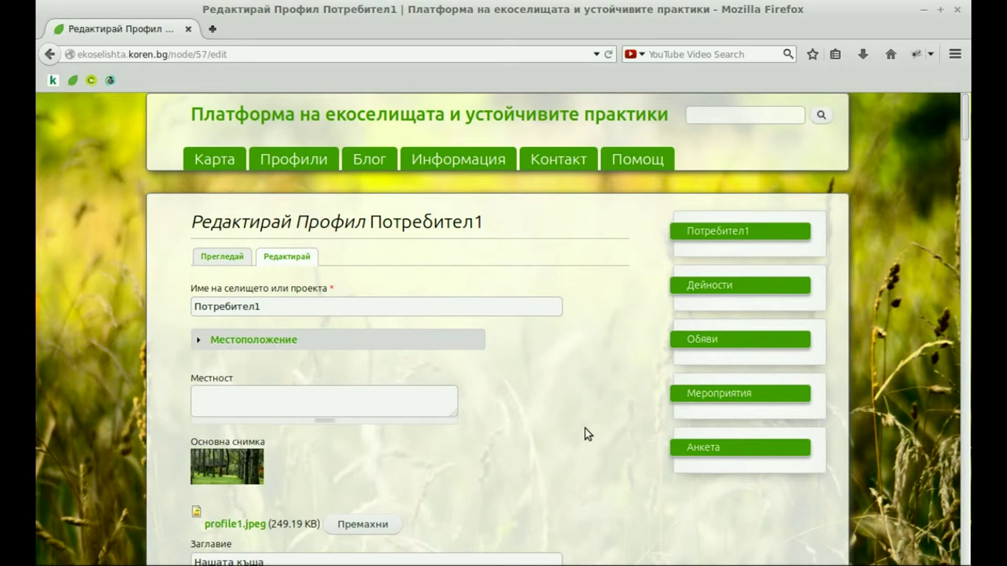
- Tick Изтриване under the Местоположение coordinates and save the profile with Запази
mouse_move(967, 115)
mouse_down()
mouse_move(966, 425)
mouse_move(967, 132)
mouse_up()
scroll(967, 119, up, 1)
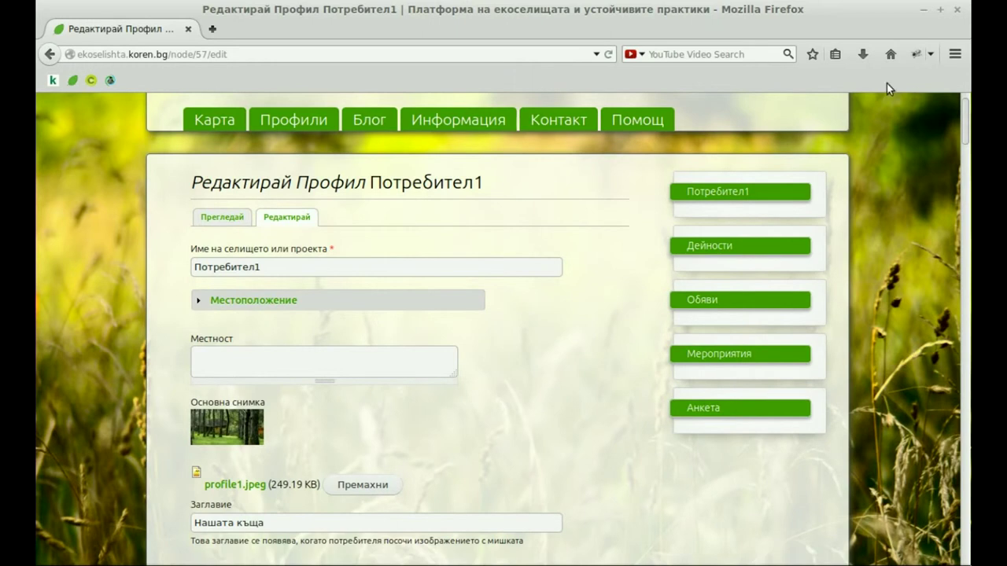
click(257, 300)
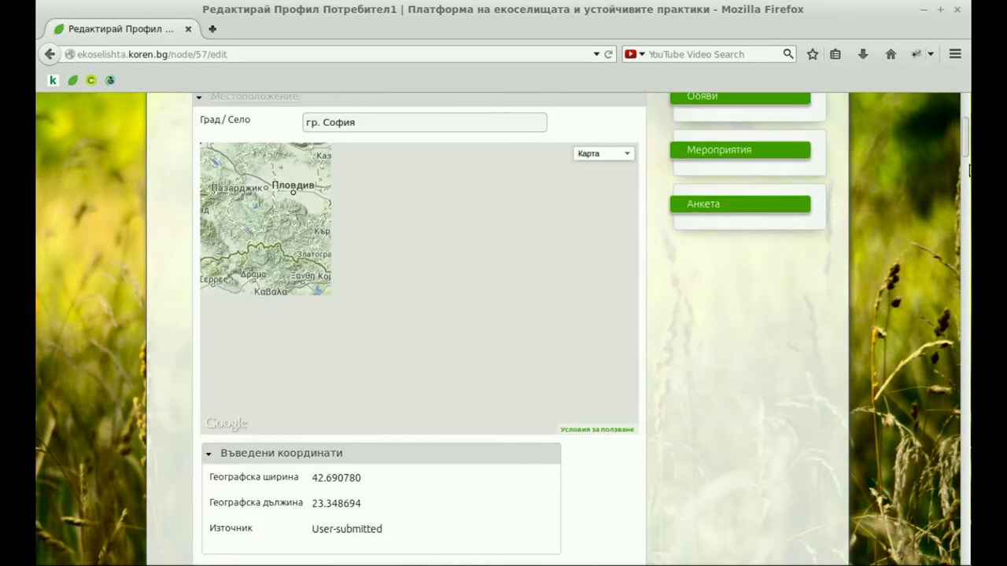
drag(966, 151, 965, 185)
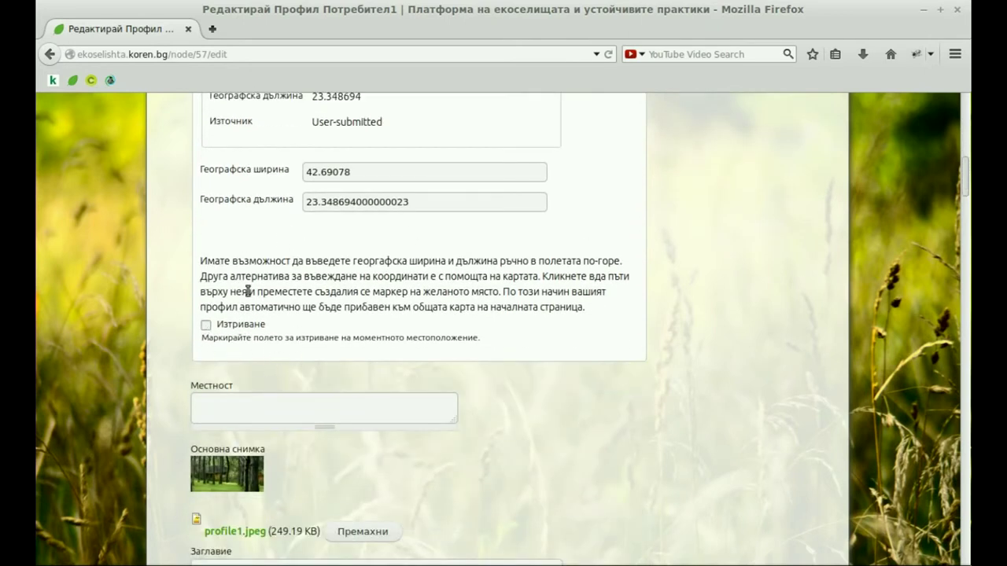
click(206, 325)
drag(966, 181, 957, 551)
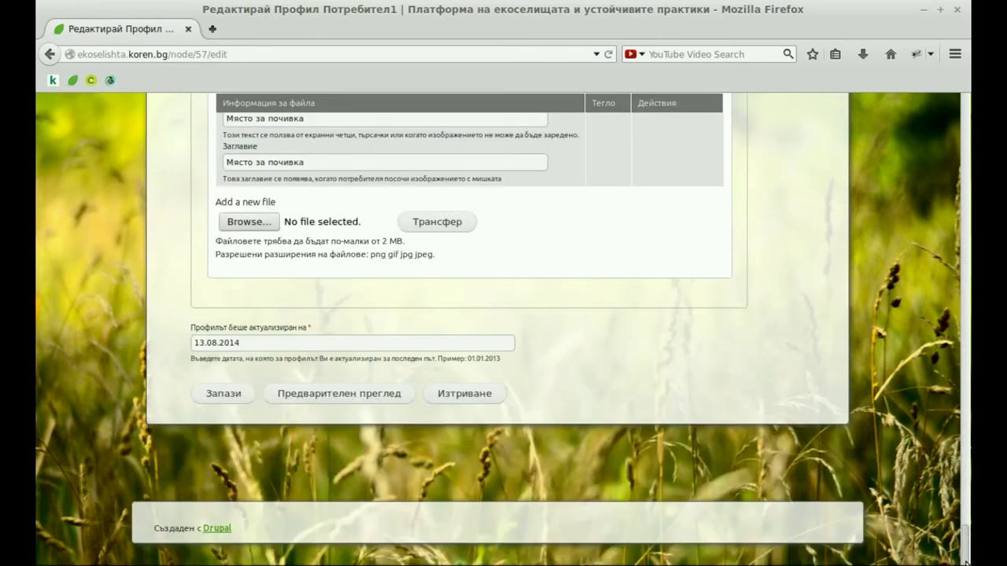
click(213, 395)
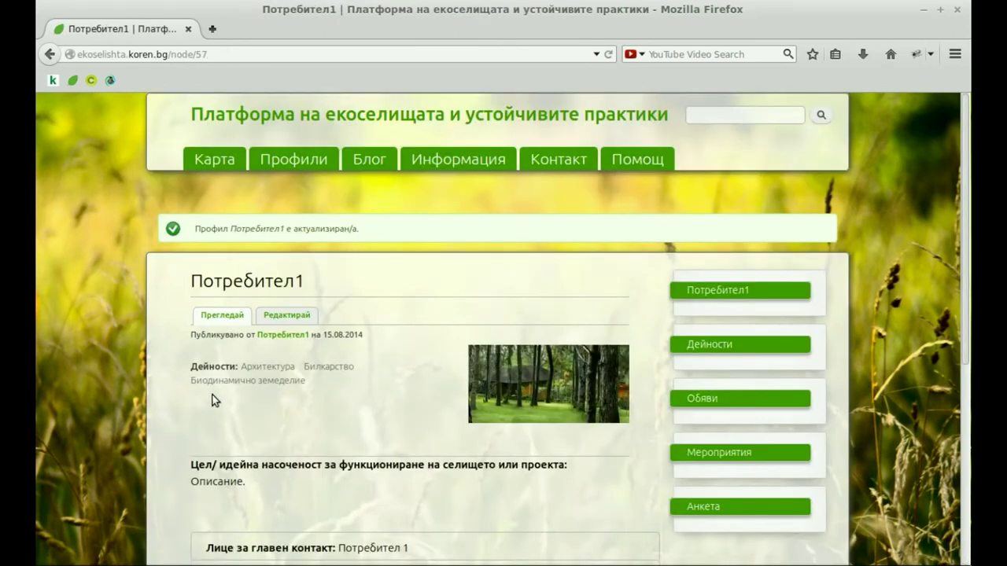
- Reopen the profile for editing and place the location marker on Plovdiv
click(288, 318)
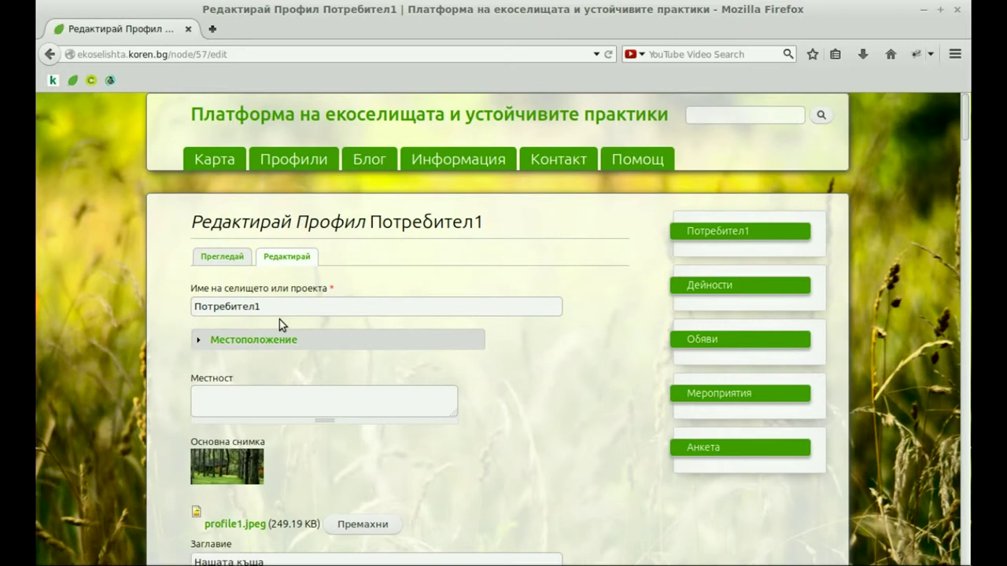
click(269, 343)
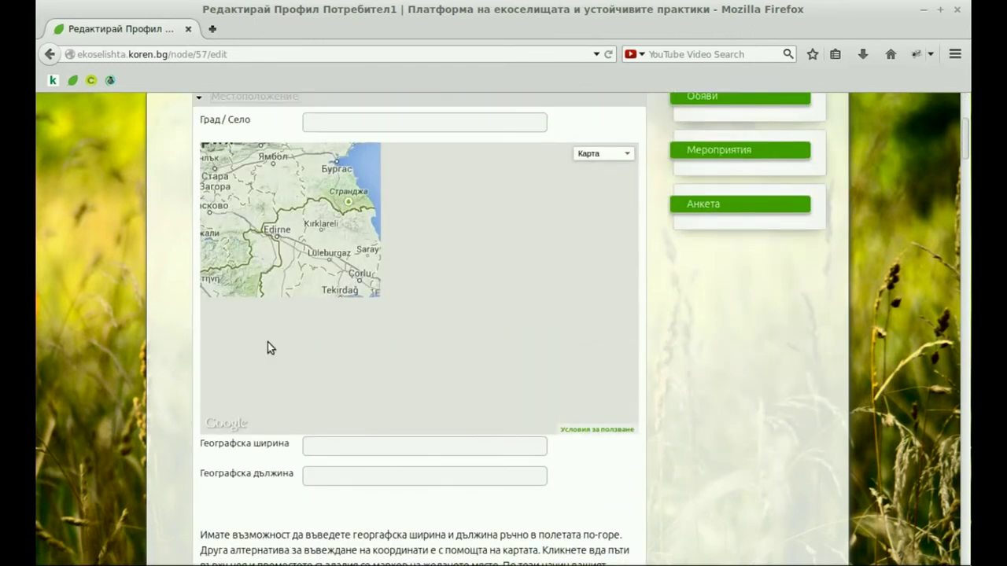
click(313, 281)
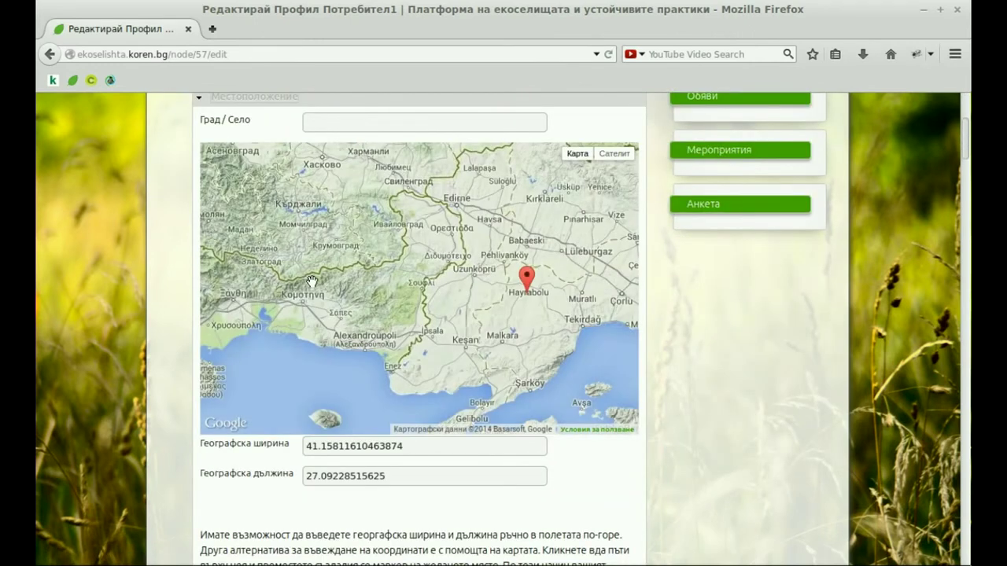
mouse_move(384, 263)
mouse_down()
mouse_move(476, 365)
mouse_move(488, 362)
mouse_up()
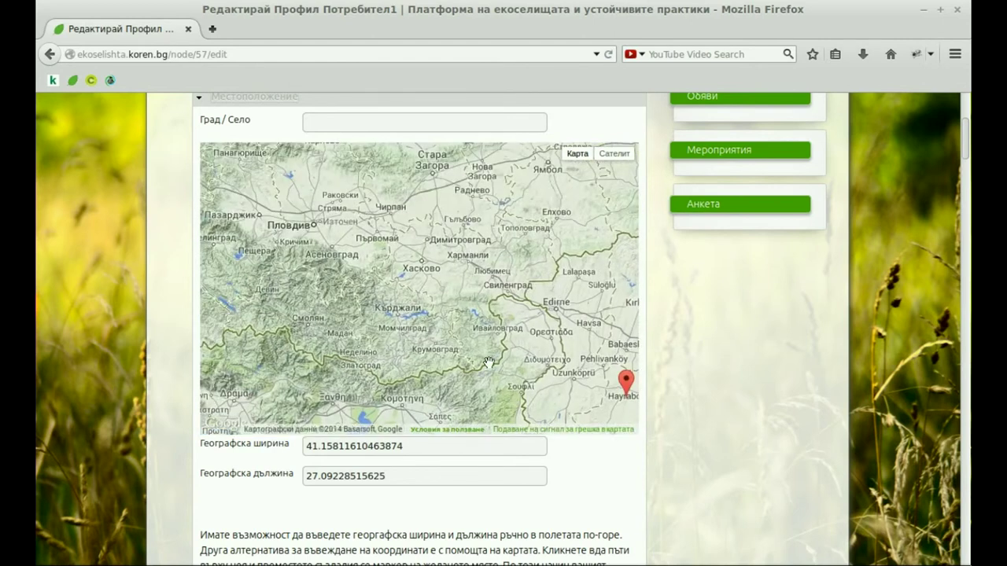
drag(626, 382, 543, 346)
mouse_move(473, 313)
mouse_down()
mouse_move(375, 254)
mouse_move(320, 197)
mouse_move(316, 207)
mouse_up()
- Enter гр. Пловдив in the Град / Село field
click(349, 126)
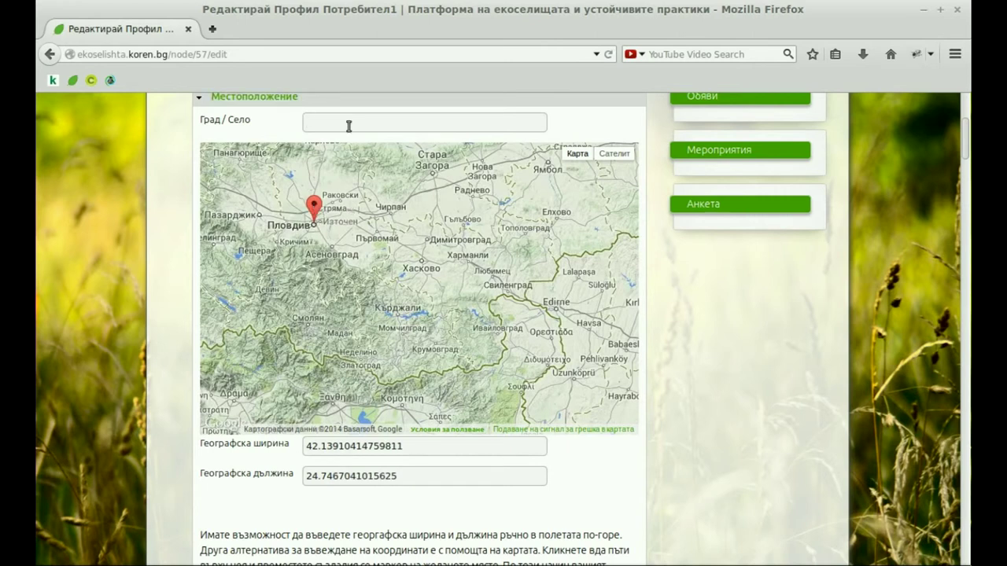
text(гр. Пловдив)
drag(968, 149, 968, 196)
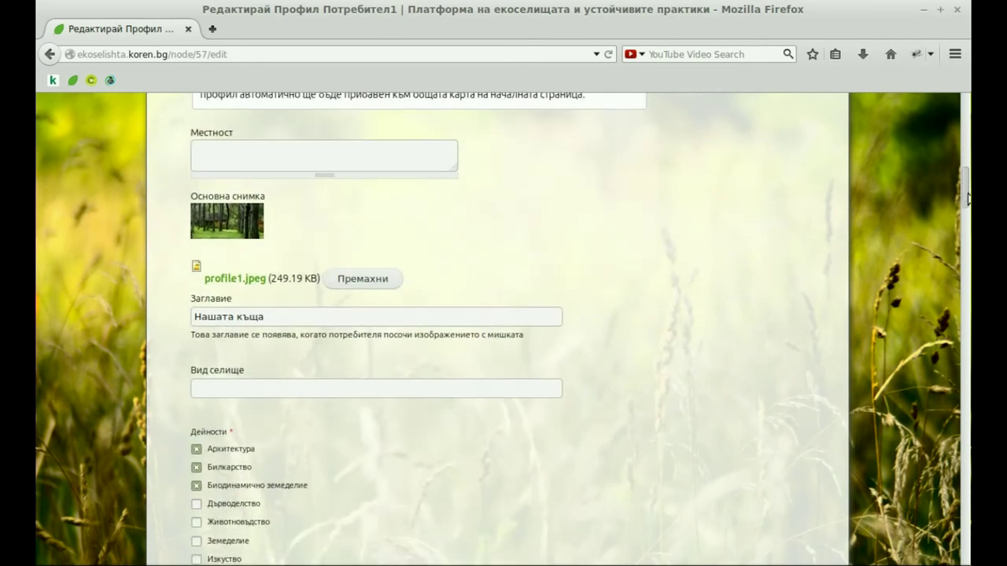
- Remove the old main photo, upload profile1.jpeg, and title it Нашата къща
click(349, 274)
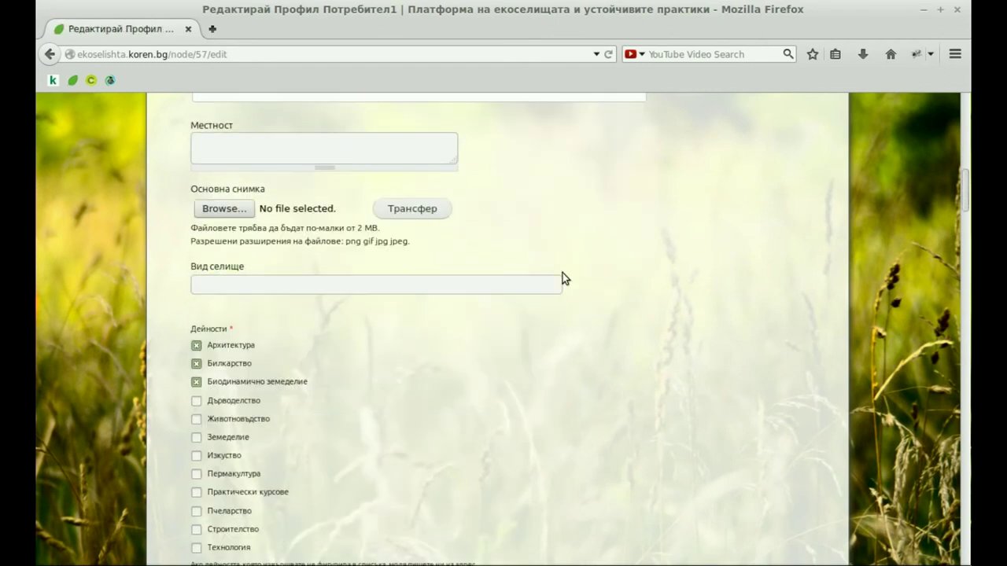
click(216, 211)
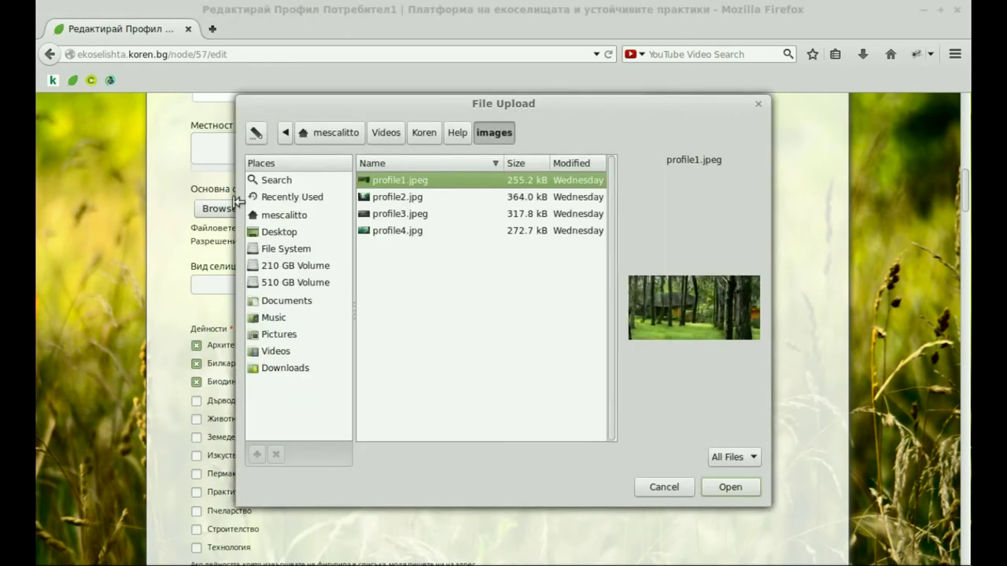
double_click(409, 182)
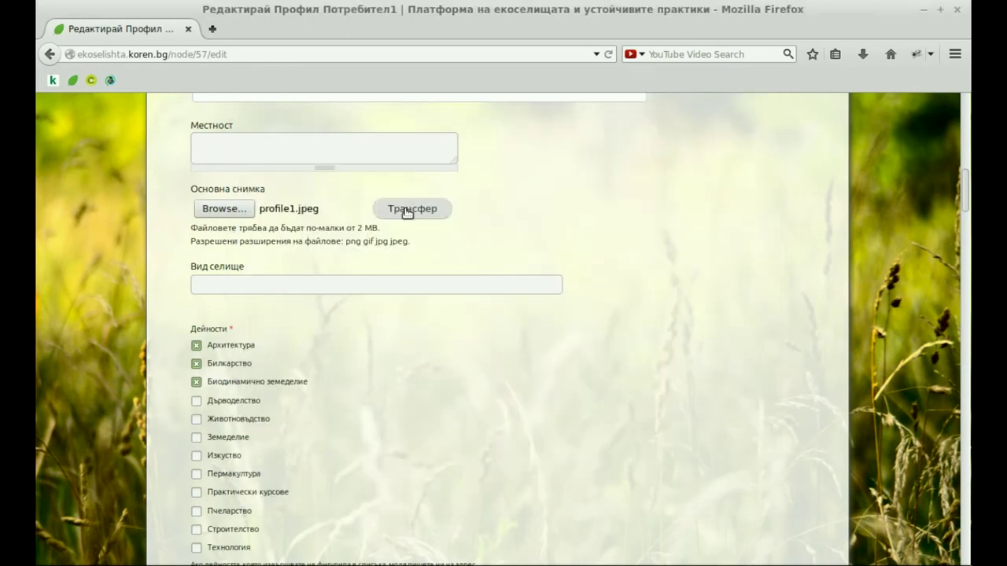
click(412, 208)
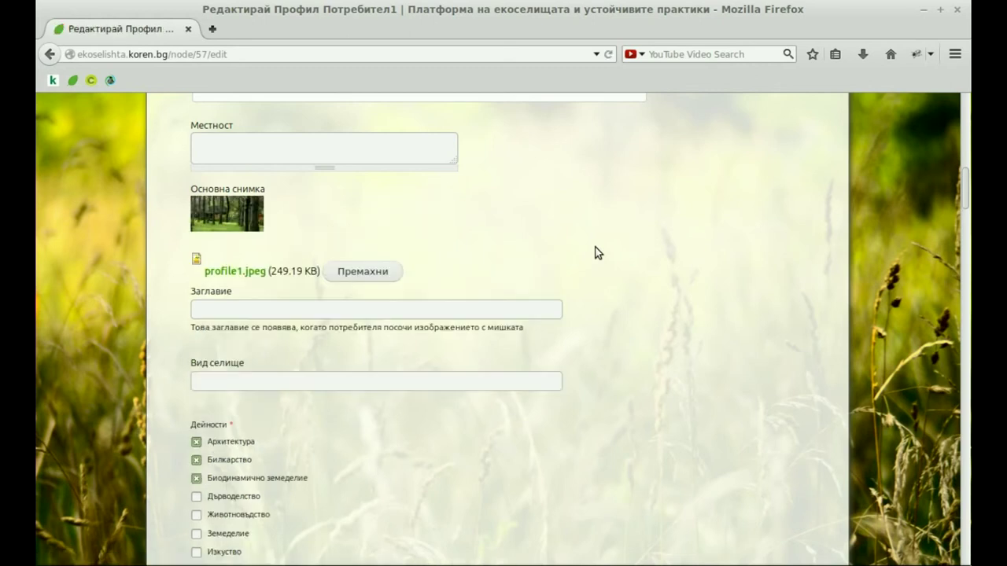
click(357, 308)
text(Н)
click(345, 324)
drag(967, 189, 970, 473)
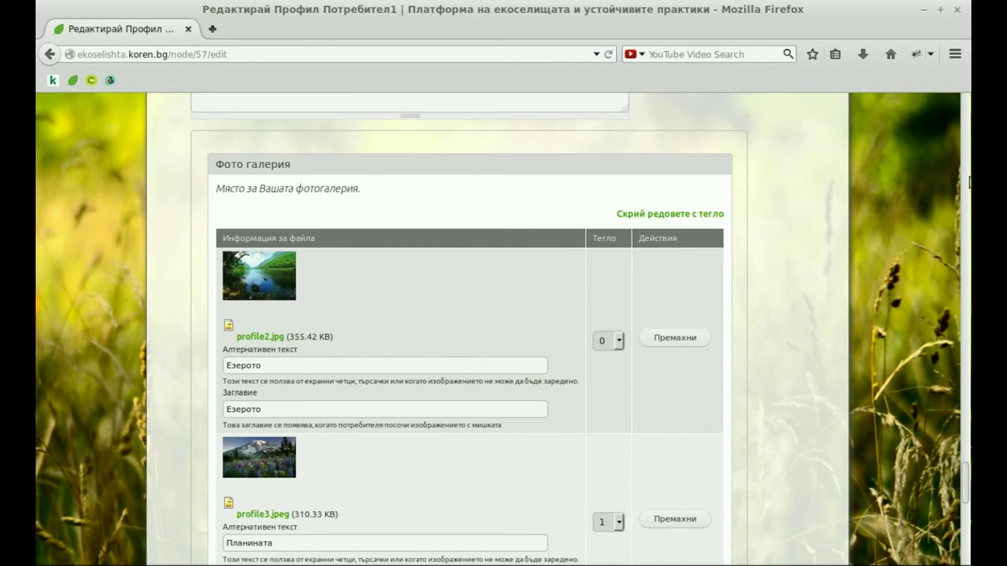
- Reorder the gallery so profile3.jpeg comes before profile2.jpg
scroll(966, 487, down, 2)
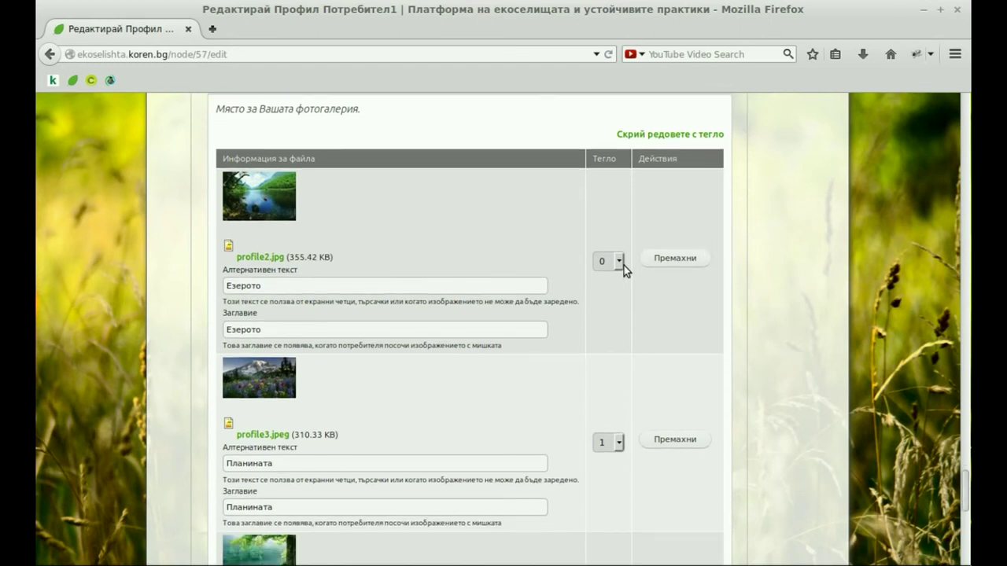
click(619, 262)
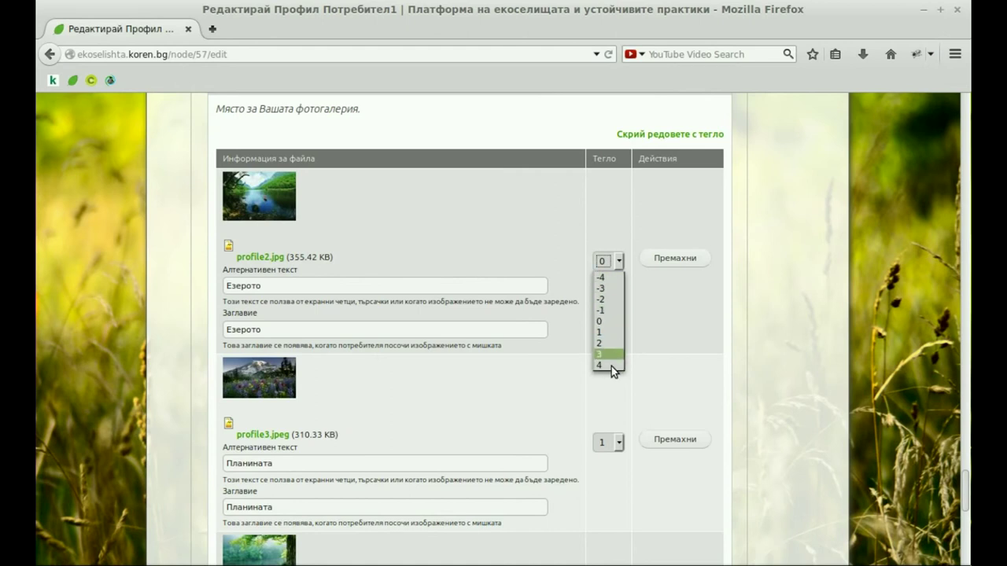
click(701, 365)
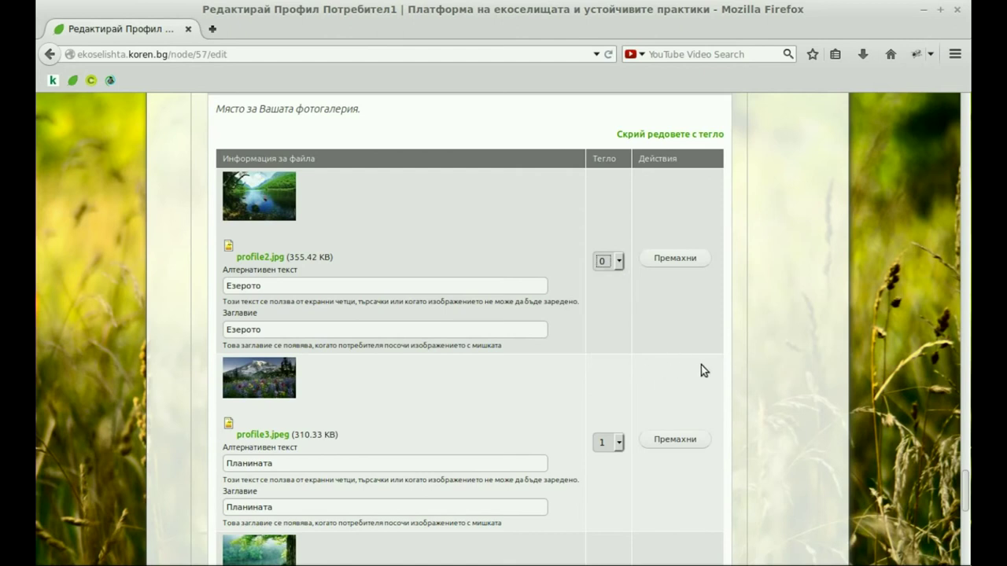
click(665, 134)
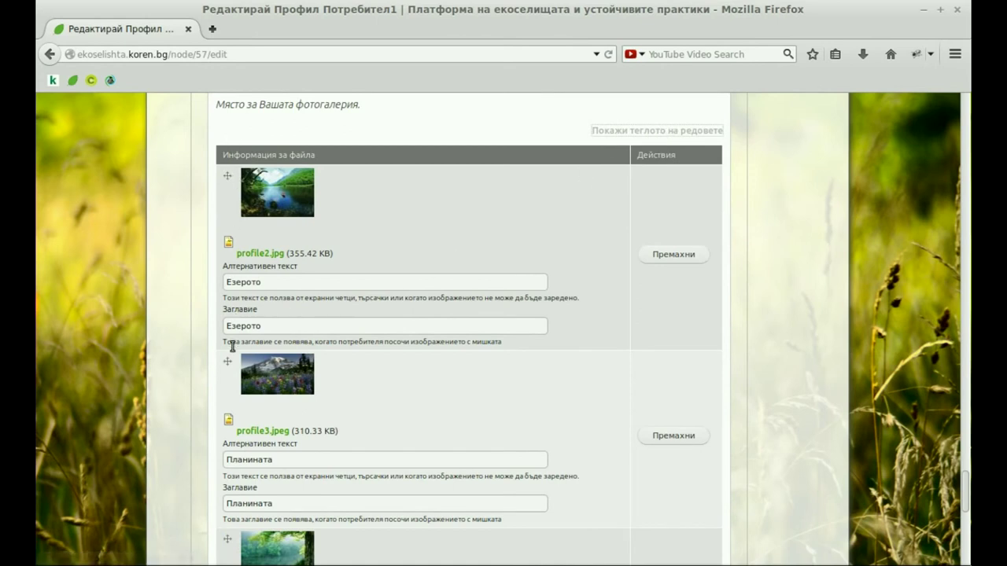
drag(228, 176, 228, 348)
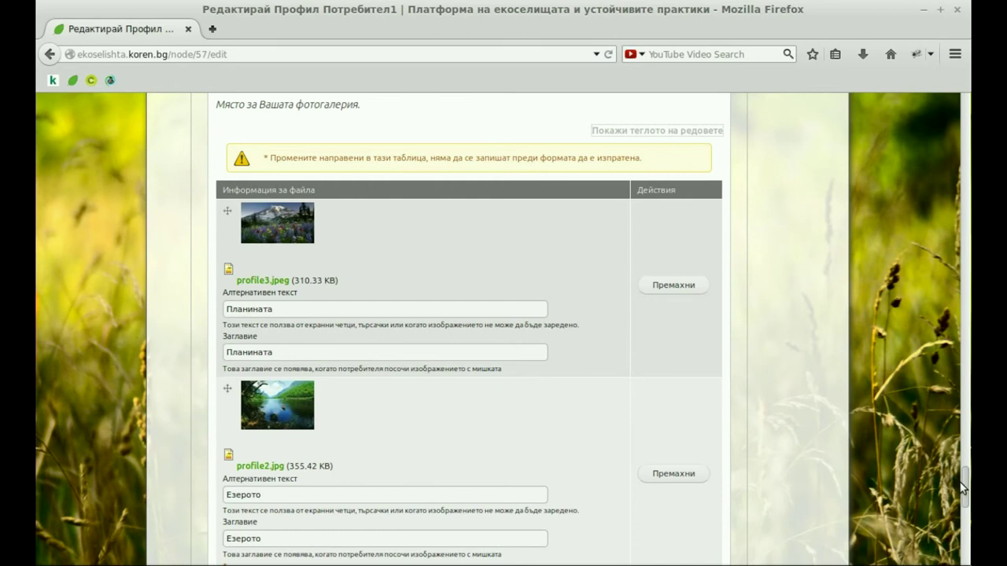
- Move the second phone row down to fourth place in the contacts table
drag(967, 485, 968, 358)
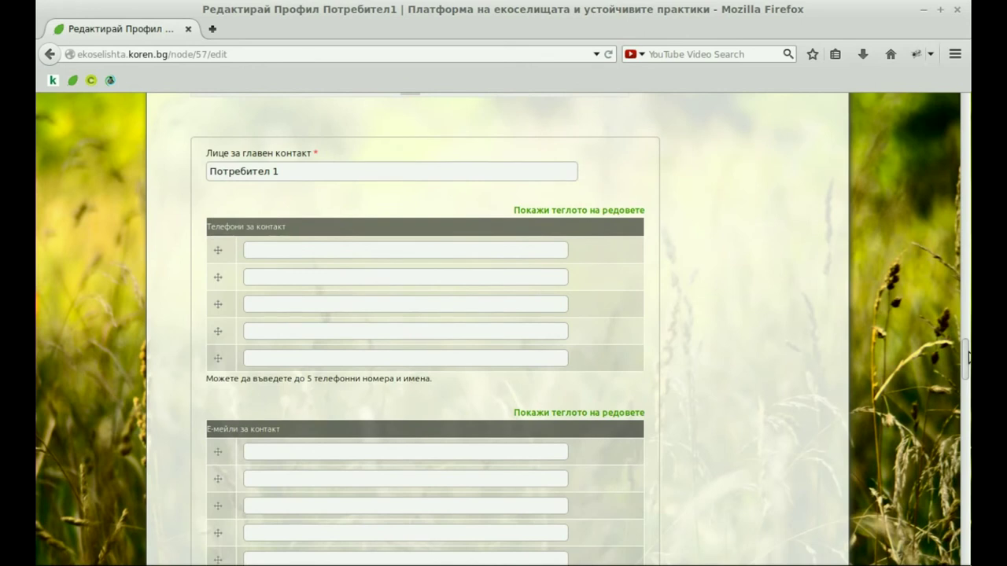
click(596, 211)
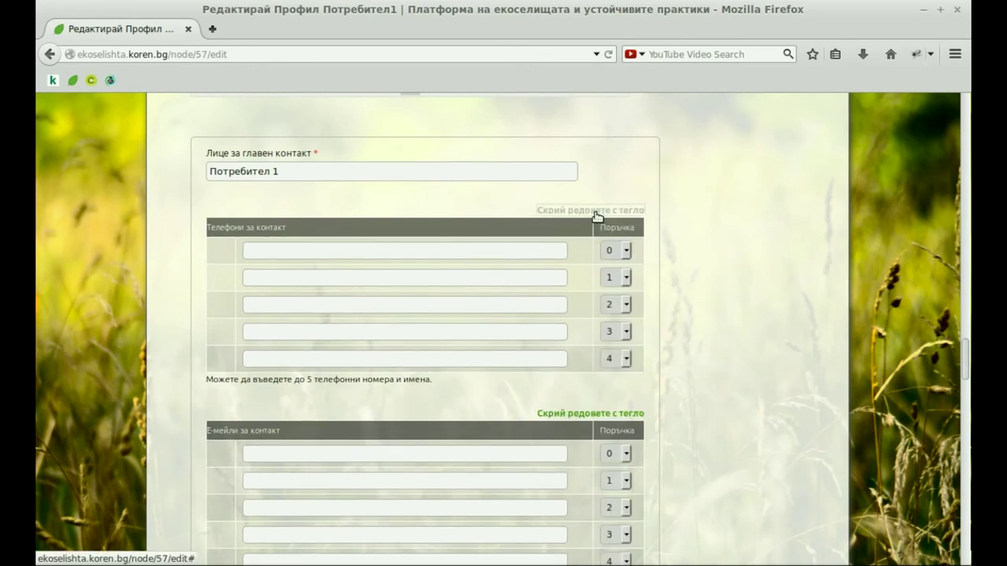
click(596, 211)
drag(221, 274, 221, 328)
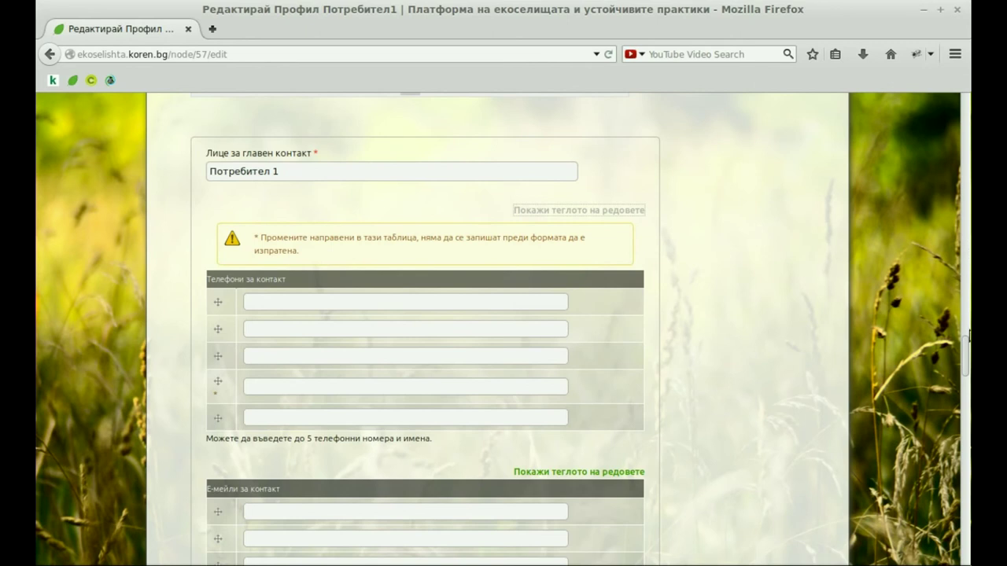
drag(967, 355, 964, 554)
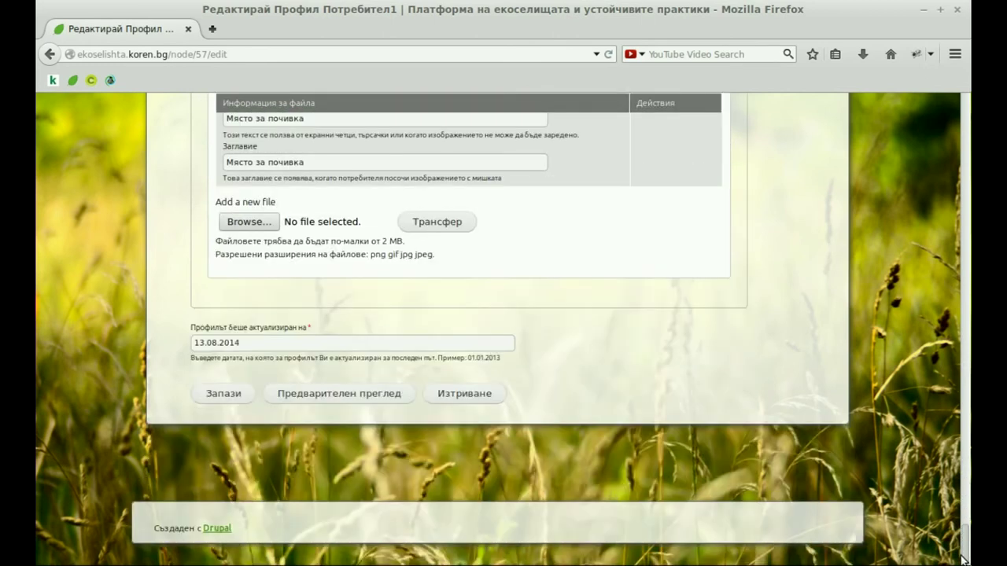
- Reselect the update date 13.08.2014 and save the edited profile with Запази
drag(238, 343, 171, 343)
click(250, 344)
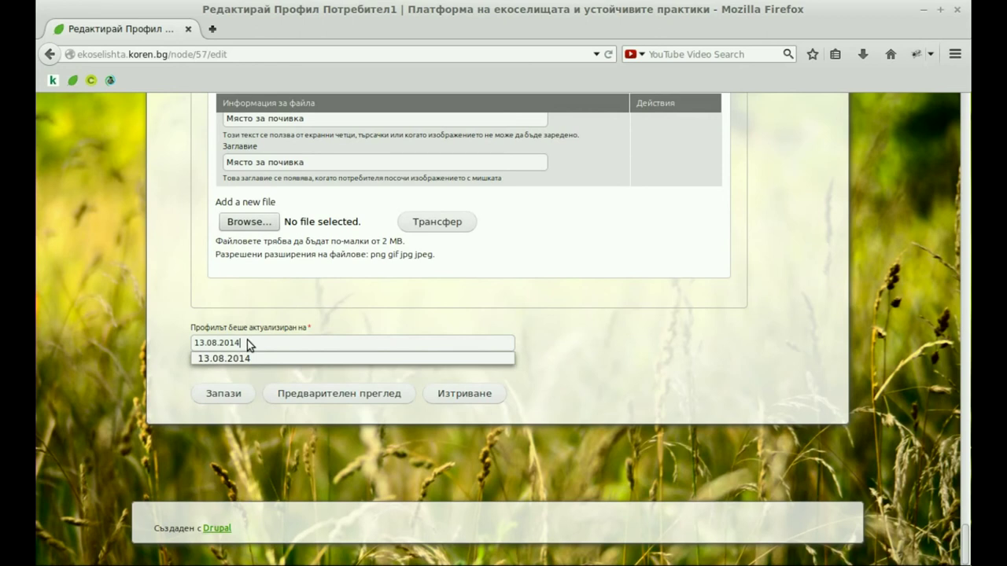
click(233, 358)
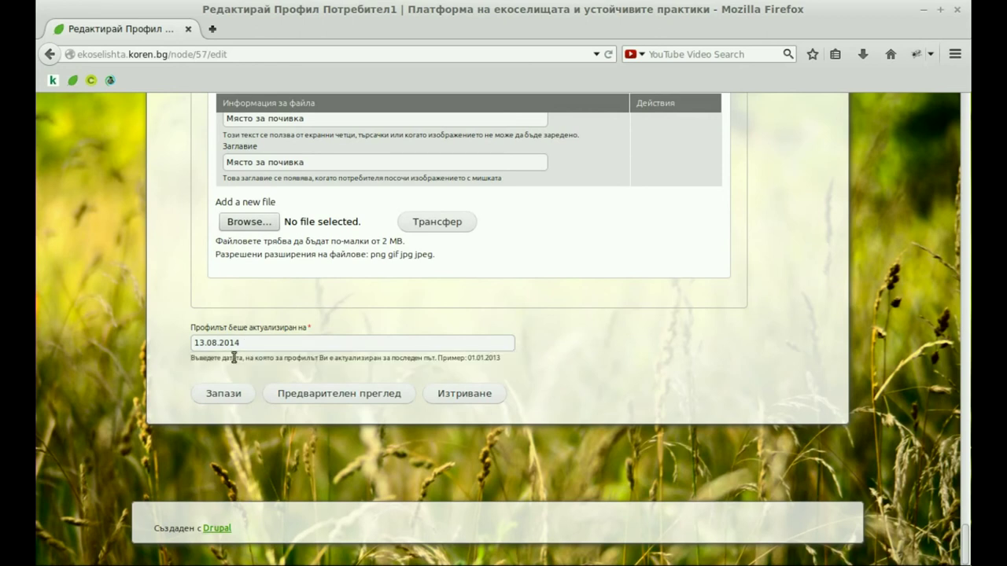
click(222, 396)
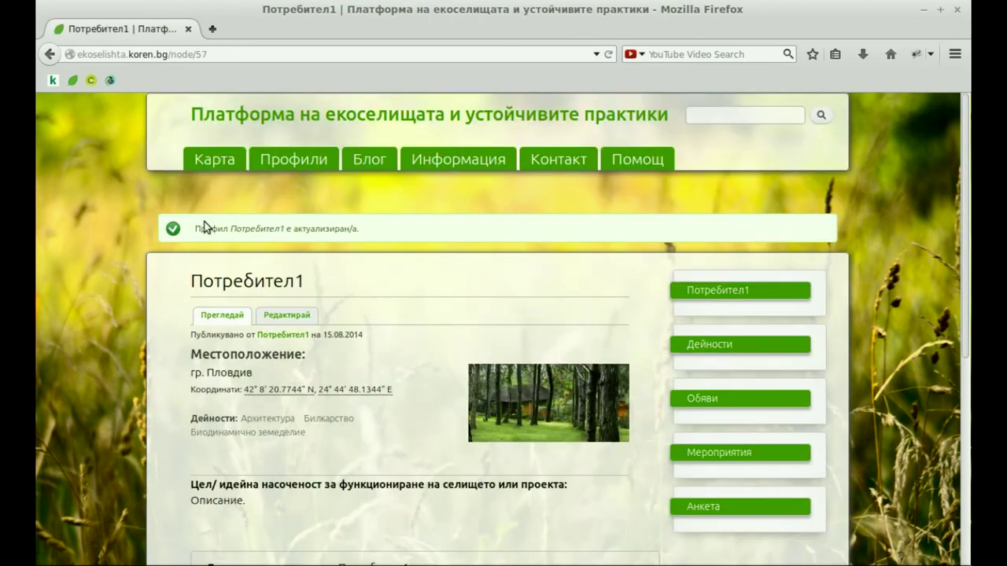
drag(198, 228, 377, 228)
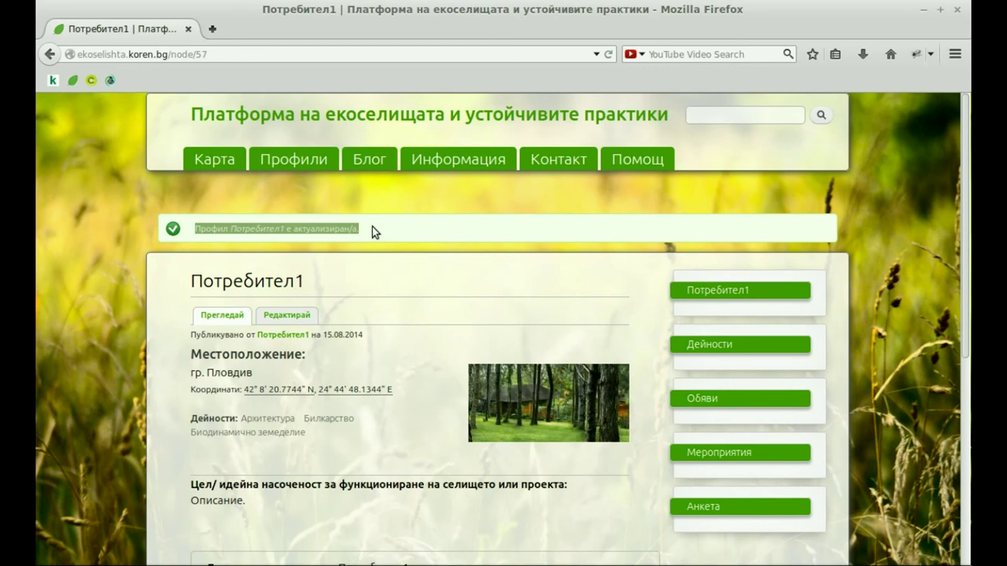
click(372, 227)
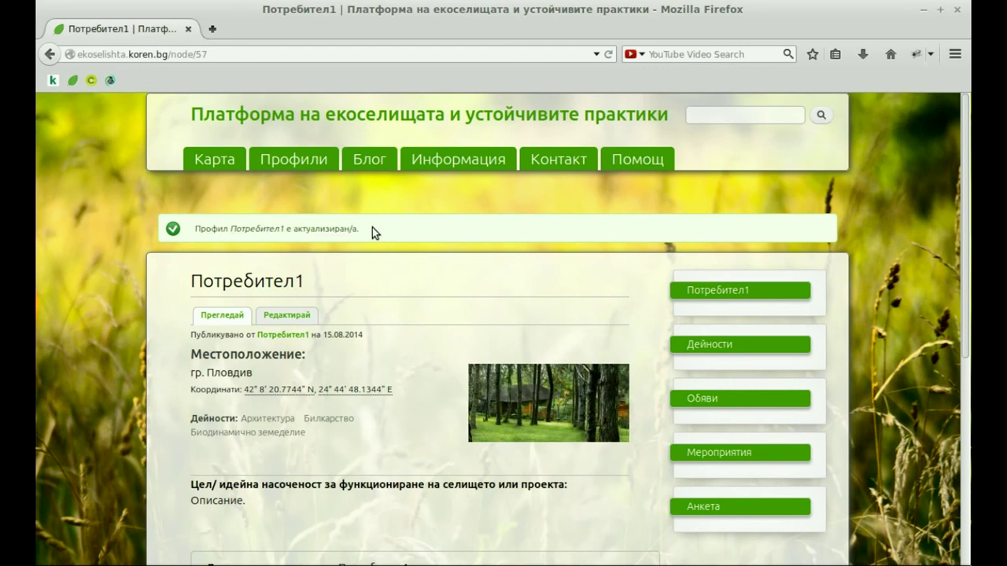